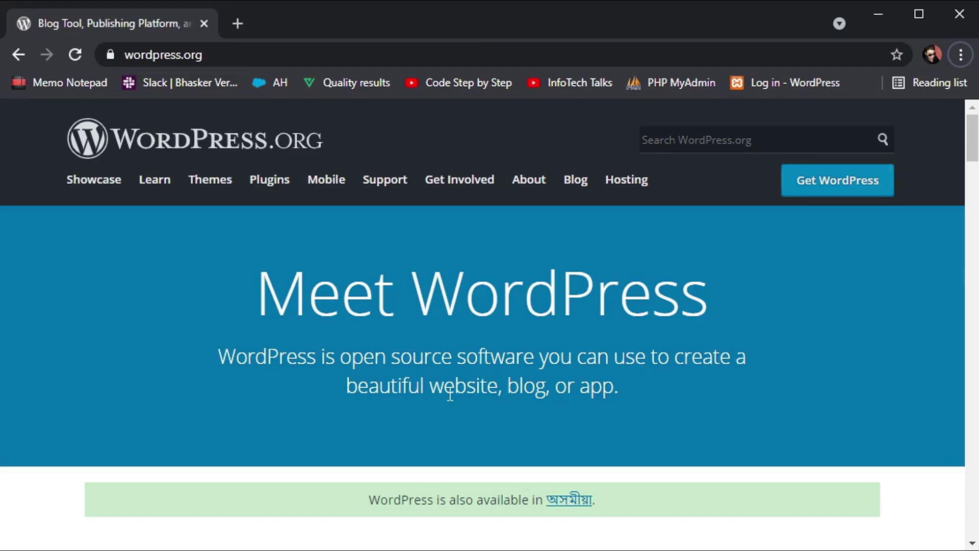
pyautogui.scroll(-2, 511, 284)
pyautogui.scroll(2, 511, 284)
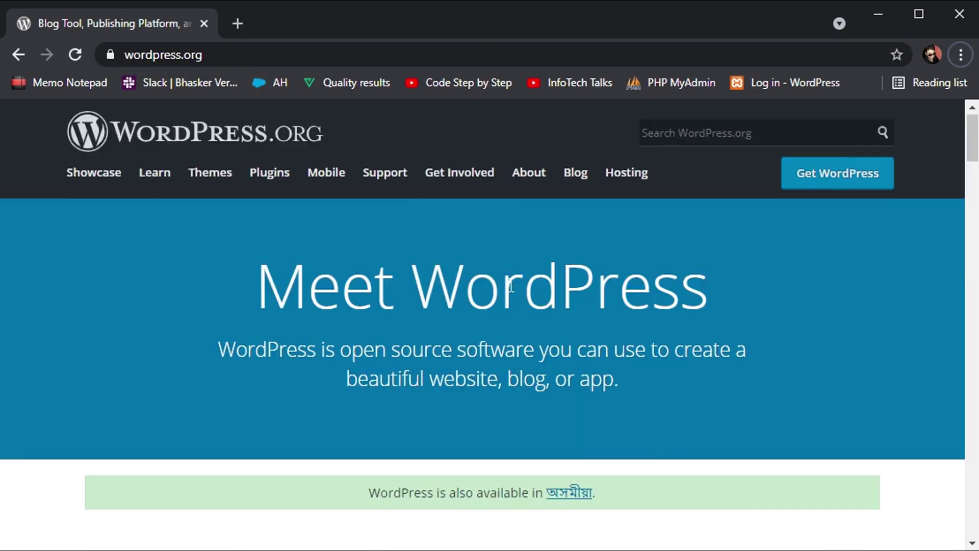
# Try to load the local WordPress admin at localhost/wptut1/wp-admin in a new browser tab.
pyautogui.click(236, 23)
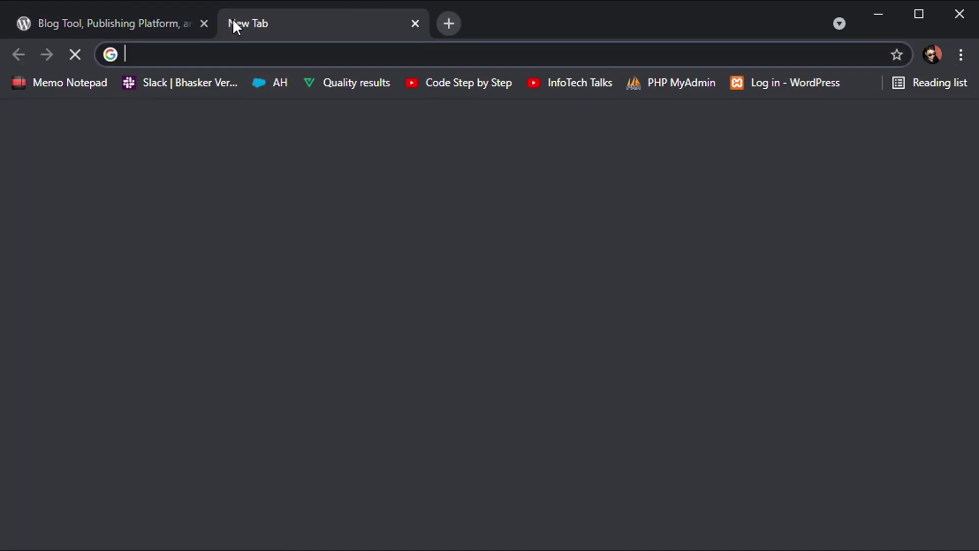
pyautogui.write('loca')
pyautogui.press('Right')
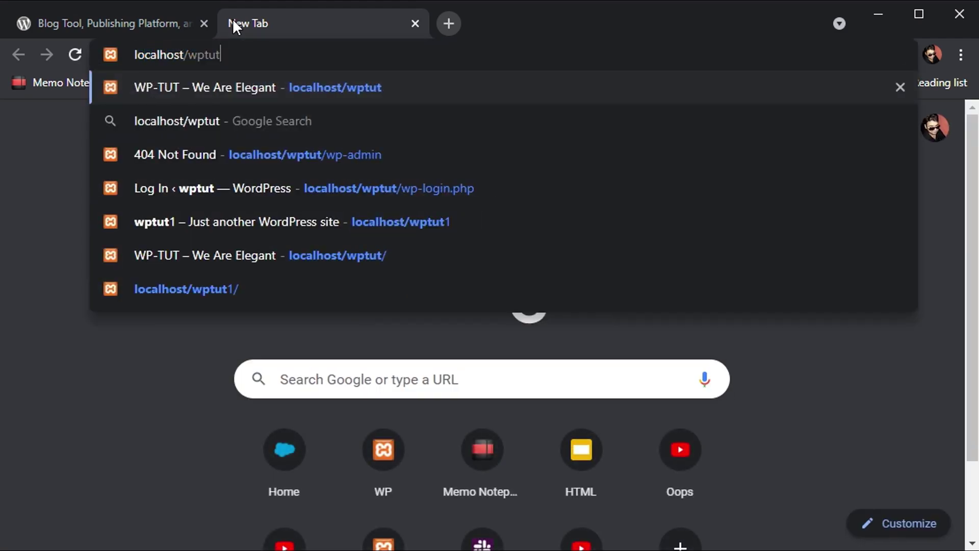
pyautogui.write('1/')
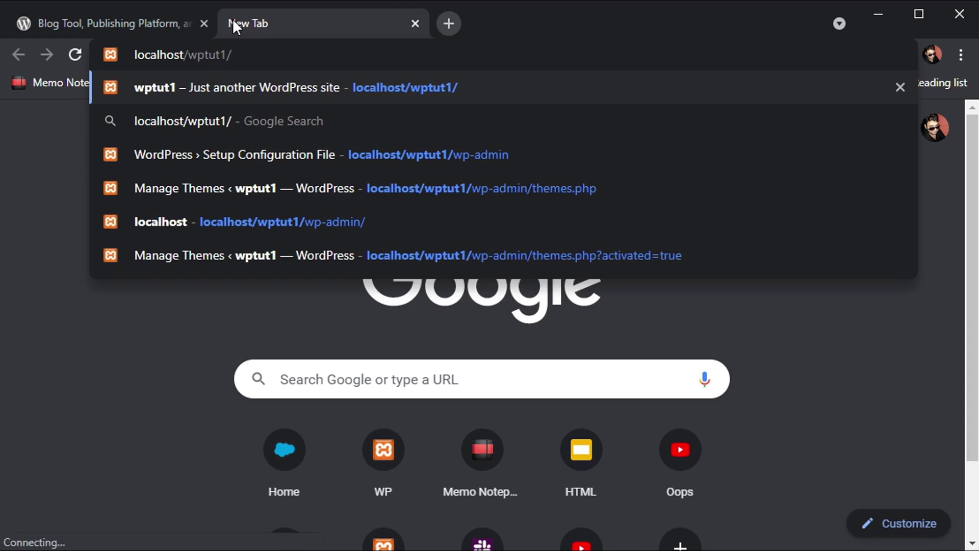
pyautogui.write('wp-admin')
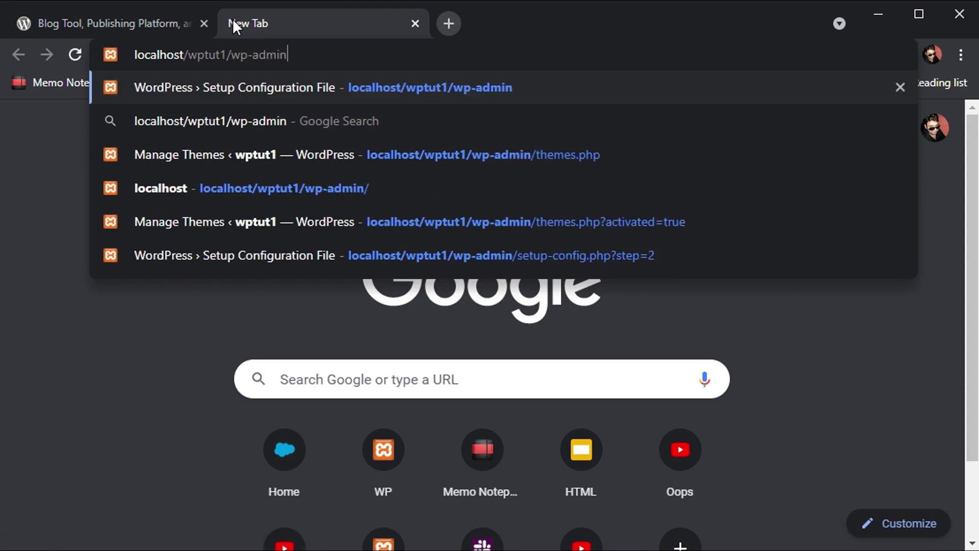
pyautogui.press('Return')
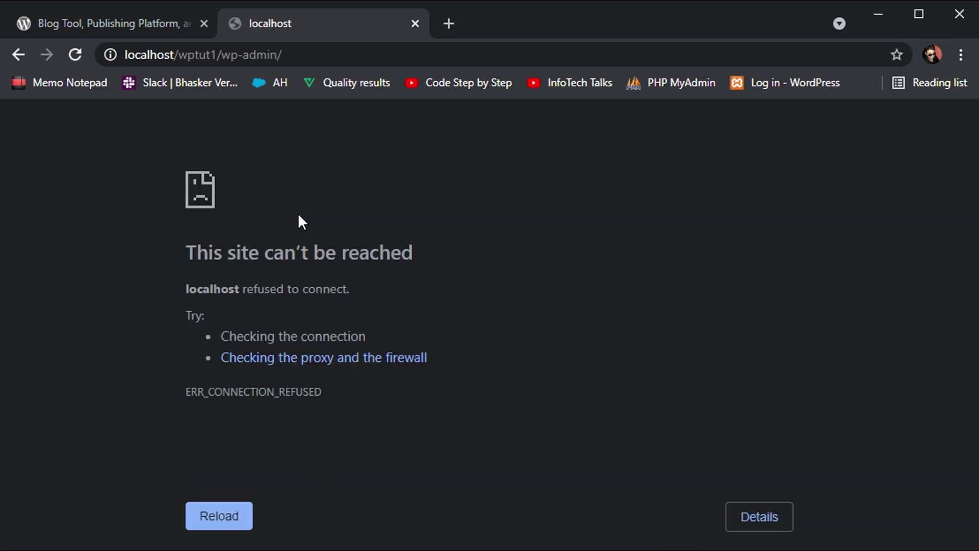
pyautogui.press('F5')
# Switch to the XAMPP Control Panel and start the Apache and MySQL modules.
pyautogui.hotkey('alt', 'Tab')
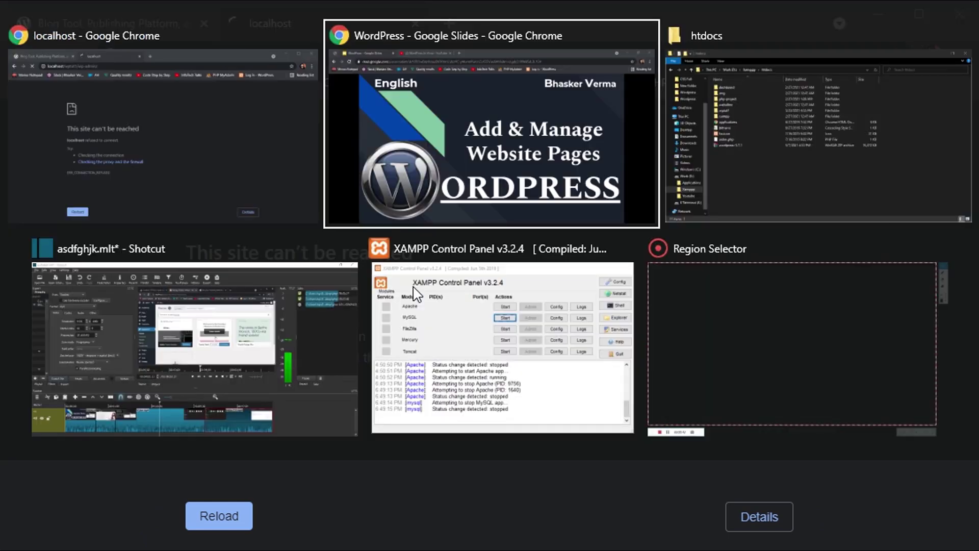
pyautogui.hotkey('alt', 'Tab')
pyautogui.hotkey('alt', 'Tab')
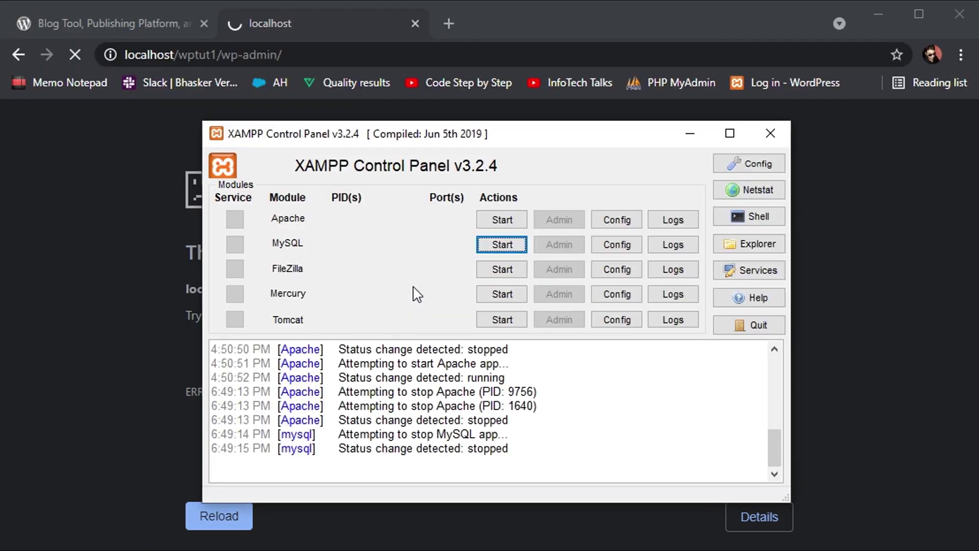
pyautogui.click(503, 225)
pyautogui.click(506, 242)
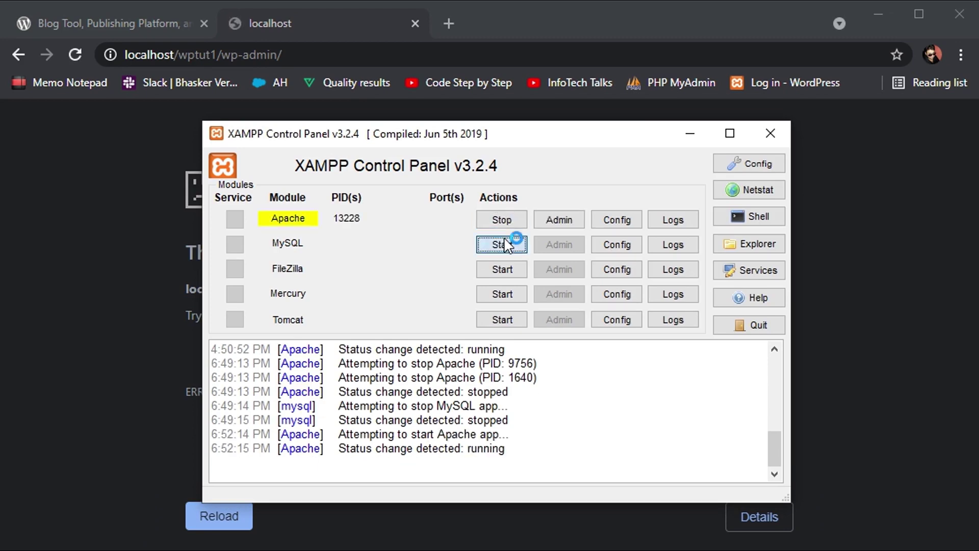
# Return to the Chrome browser and load localhost/wptut1/wp-admin/ again.
pyautogui.hotkey('alt', 'Tab')
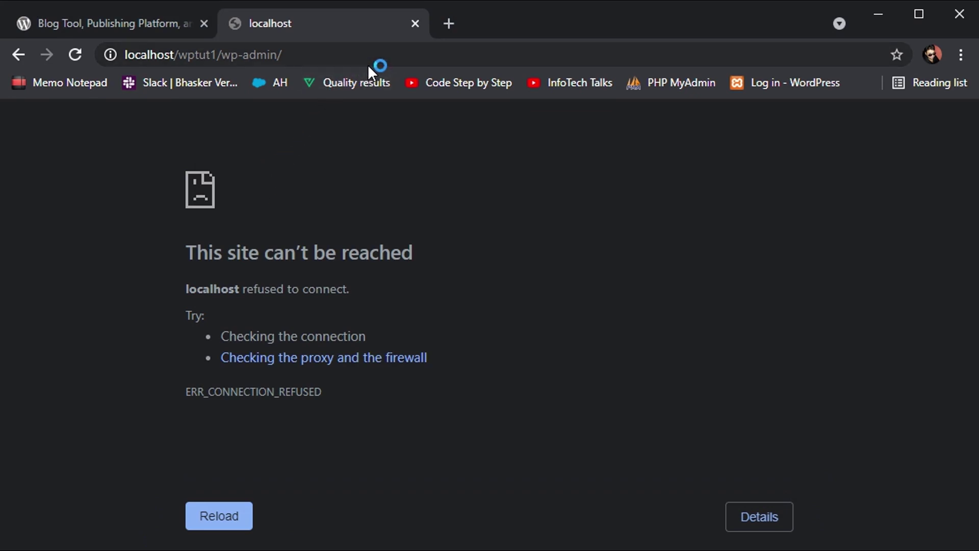
pyautogui.click(397, 60)
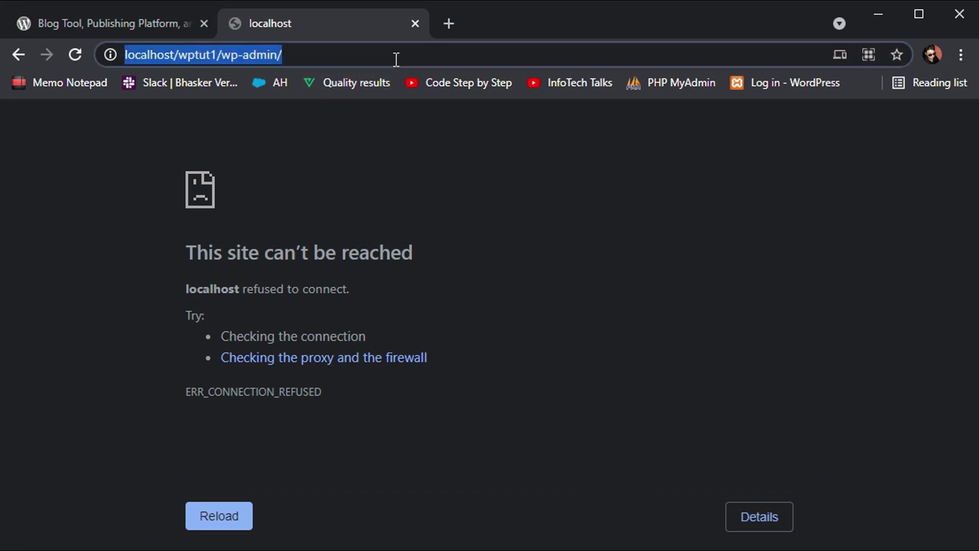
pyautogui.press('Return')
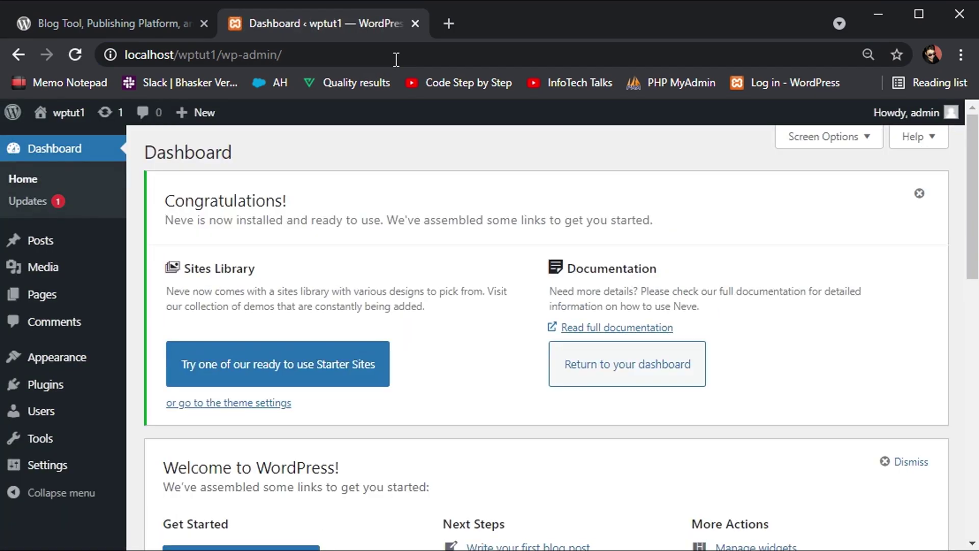
# Open the site's front page at localhost/wptut1 in another new tab and look through it.
pyautogui.click(443, 22)
pyautogui.write('localhost/wptut')
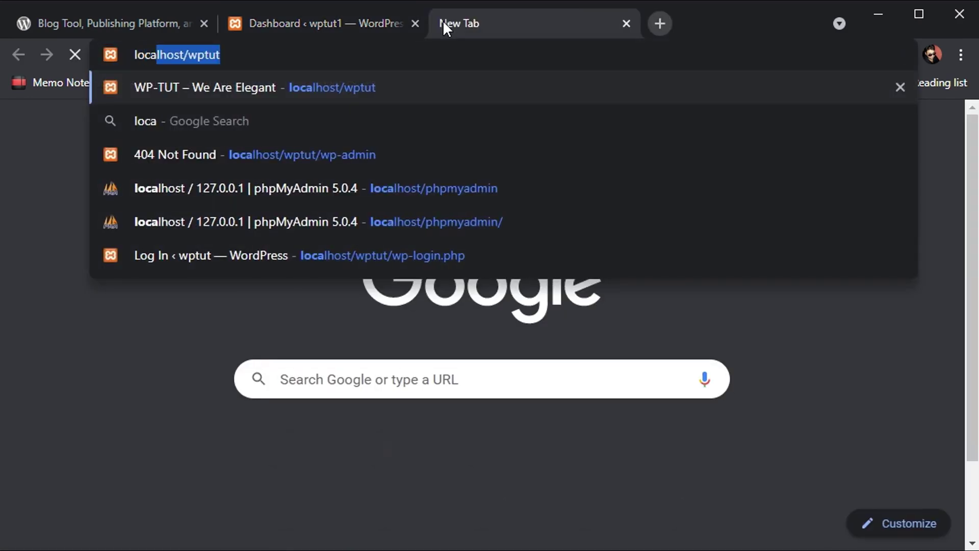
pyautogui.write('1')
pyautogui.press('Return')
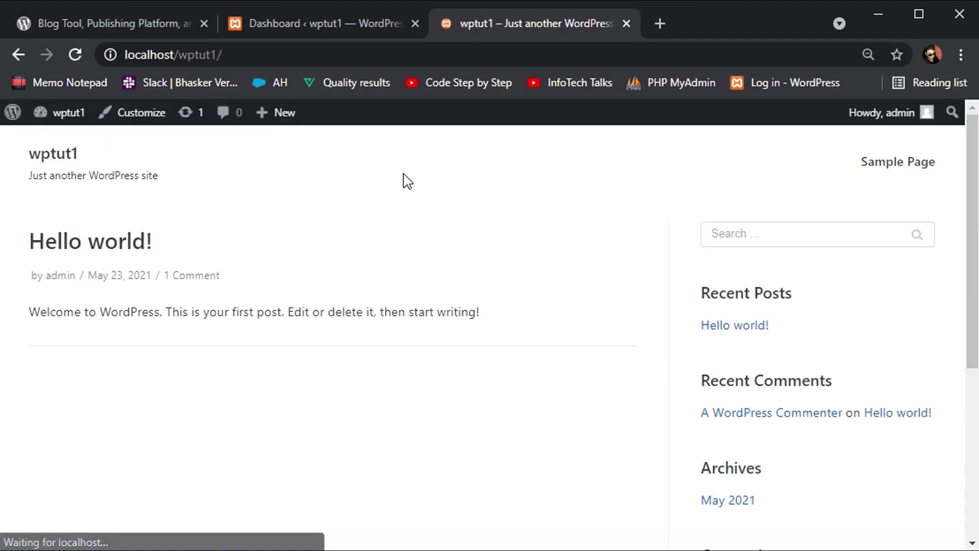
pyautogui.scroll(-5, 406, 179)
pyautogui.scroll(5, 407, 179)
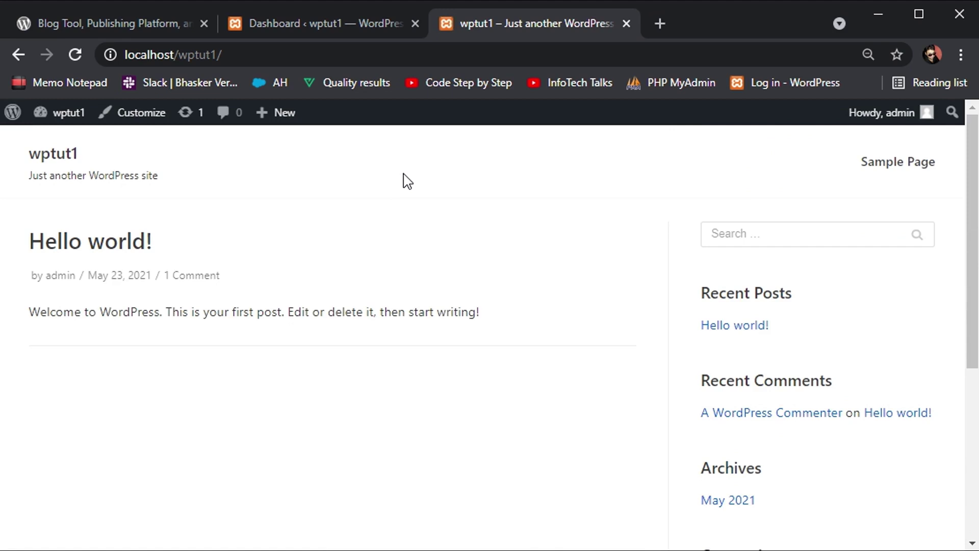
# Go back to the WordPress dashboard and open the list of all pages.
pyautogui.click(341, 22)
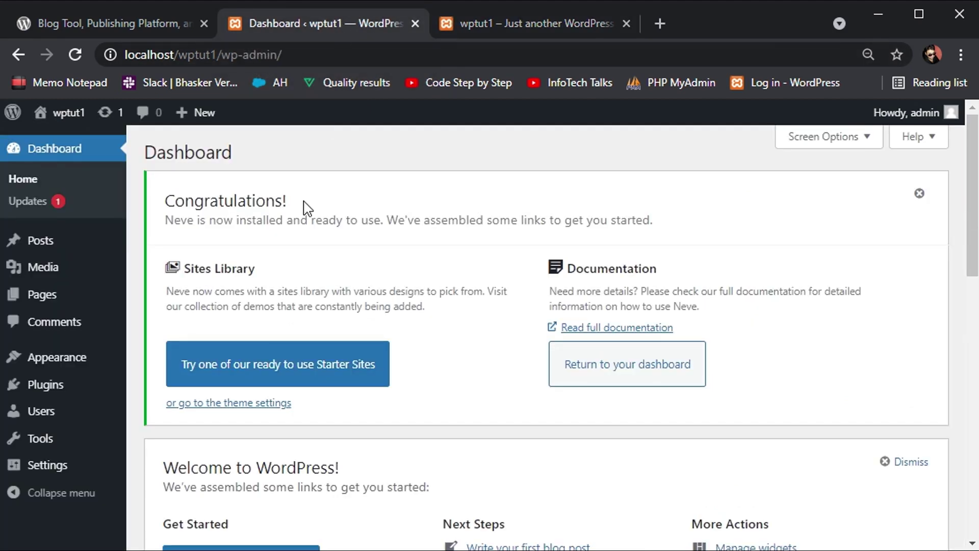
pyautogui.moveTo(75, 306)
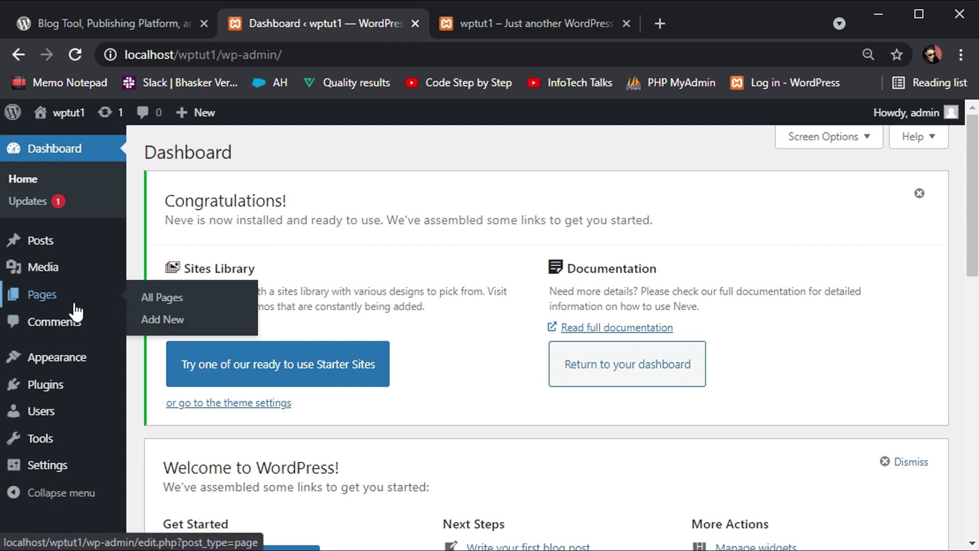
pyautogui.click(148, 301)
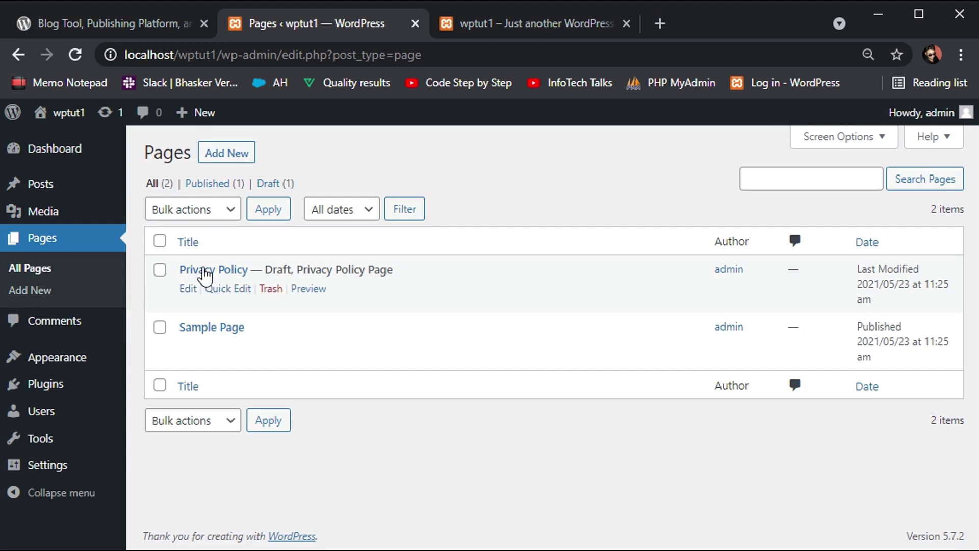
pyautogui.moveTo(227, 353)
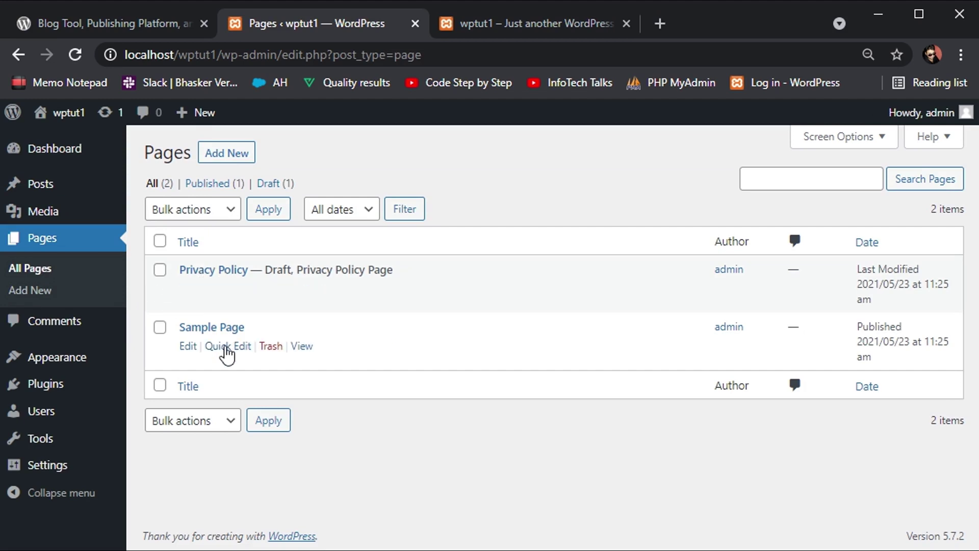
# Check on the site's front page which pages appear in its navigation.
pyautogui.click(536, 26)
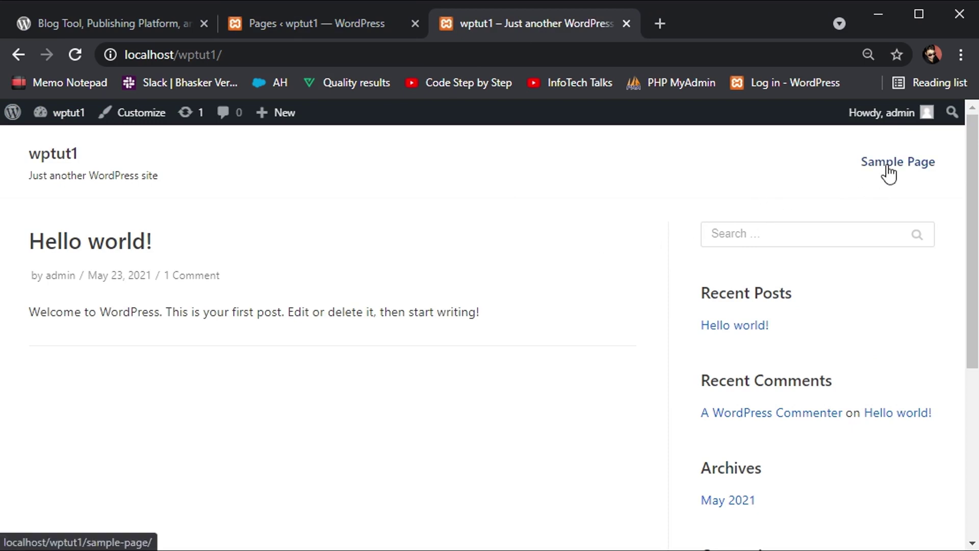
pyautogui.scroll(-5, 802, 290)
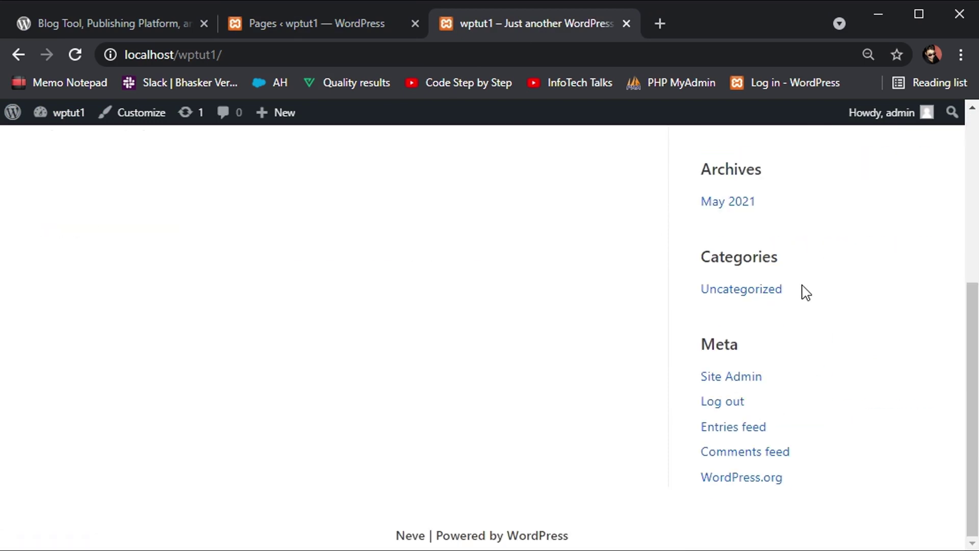
pyautogui.scroll(5, 803, 291)
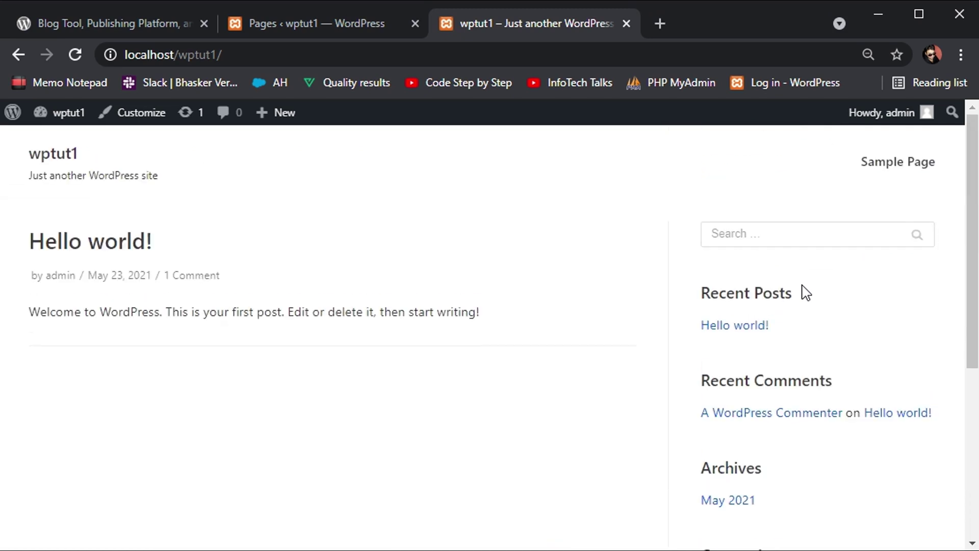
# Move the Privacy Policy draft to the trash from the admin's pages list.
pyautogui.click(356, 24)
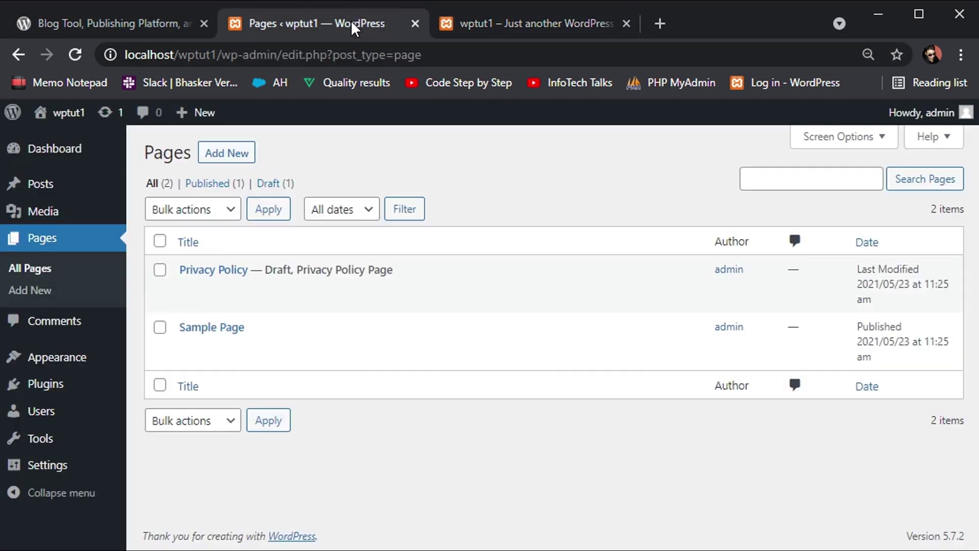
pyautogui.click(159, 241)
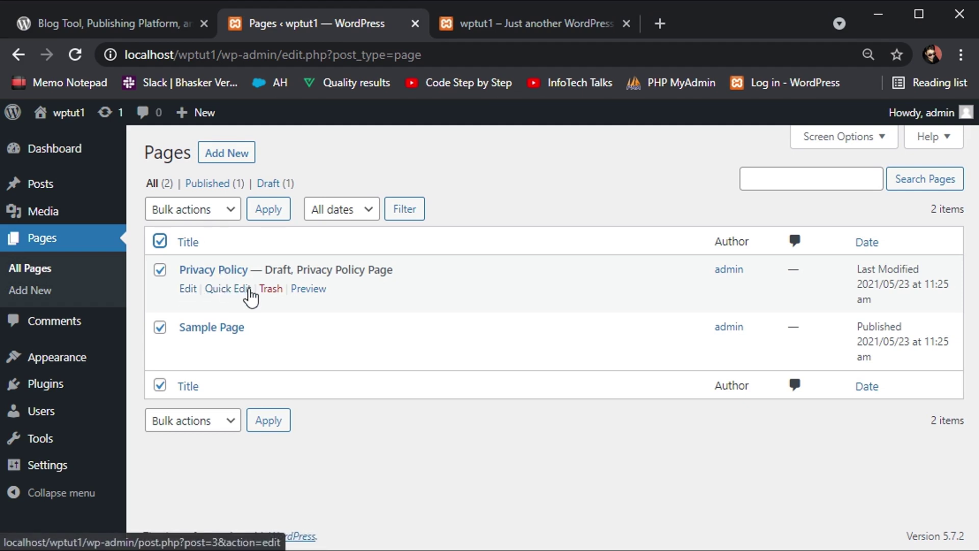
pyautogui.click(269, 290)
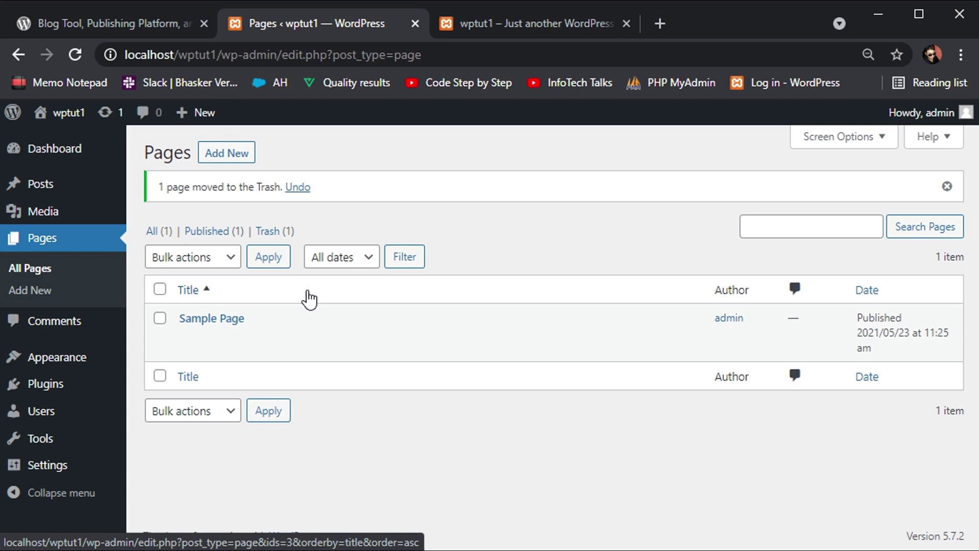
# Move the Sample Page to the trash with the Move to Trash bulk action.
pyautogui.click(160, 290)
pyautogui.click(196, 257)
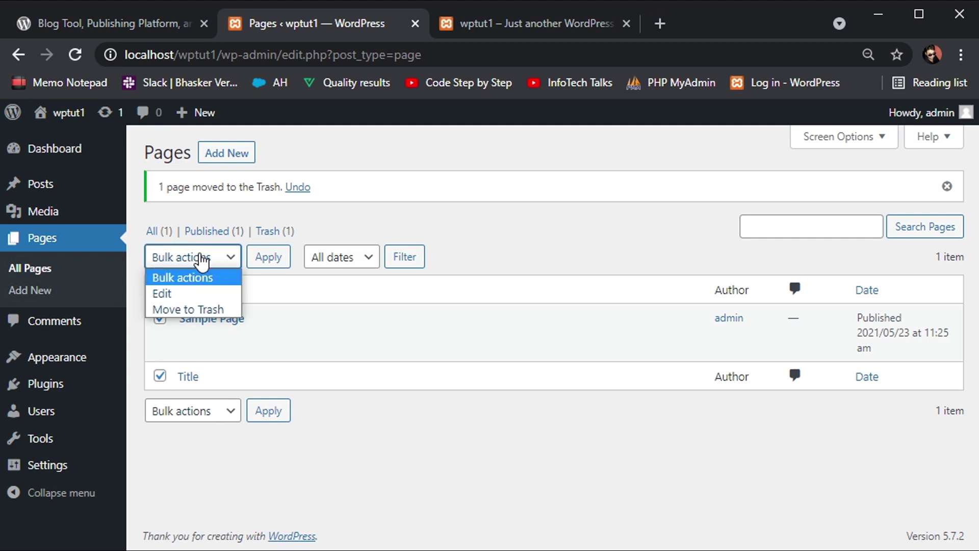
pyautogui.click(187, 308)
pyautogui.click(257, 268)
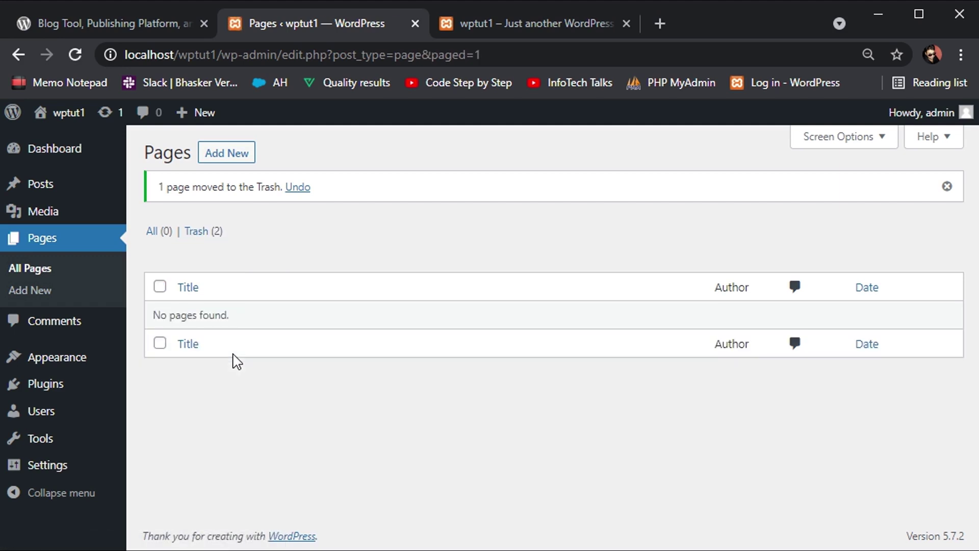
# Reload the site's front page and check its navigation after the page deletions.
pyautogui.click(566, 24)
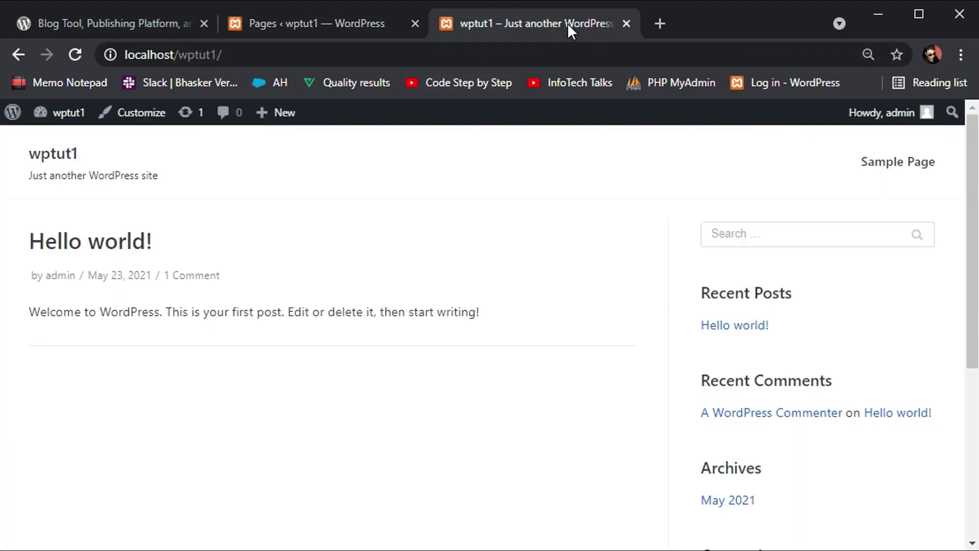
pyautogui.click(497, 45)
pyautogui.press('Return')
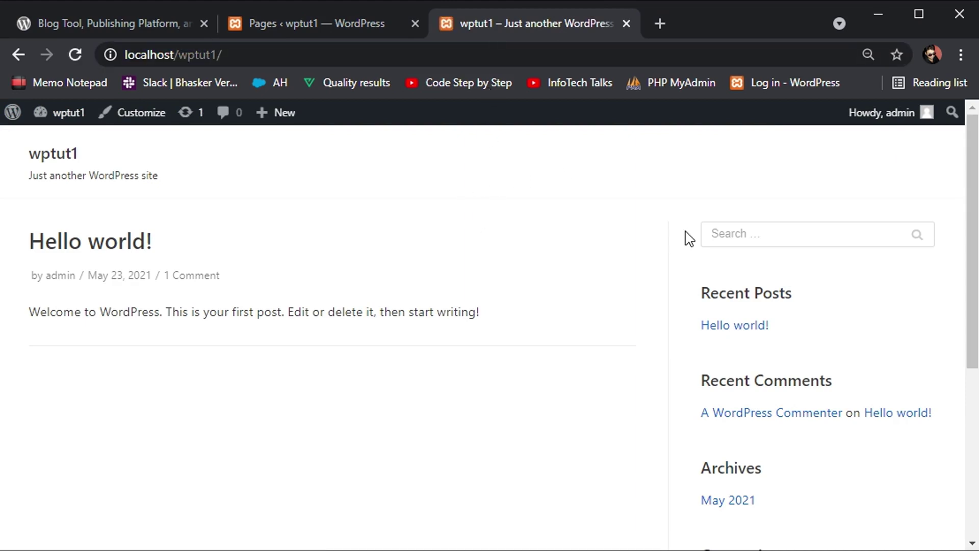
pyautogui.scroll(-1, 560, 270)
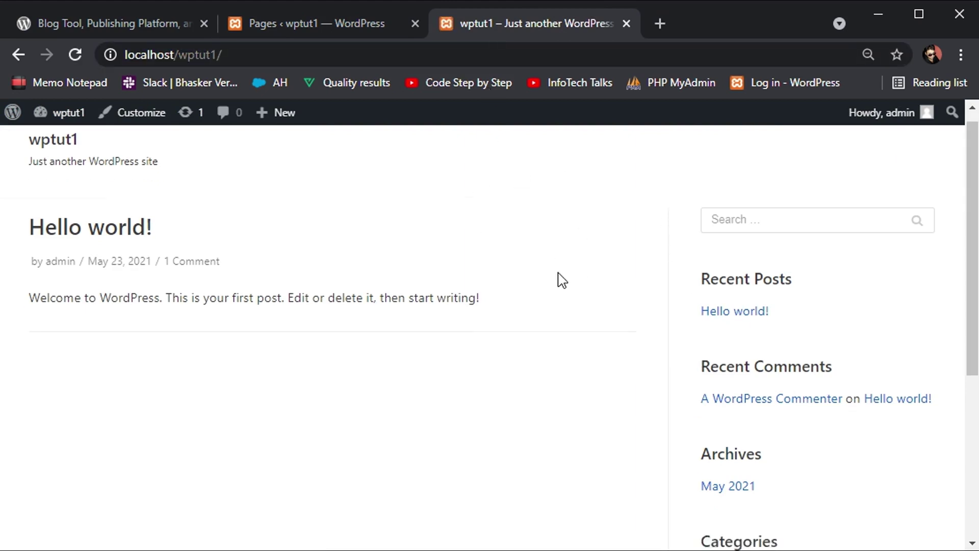
pyautogui.scroll(1, 559, 270)
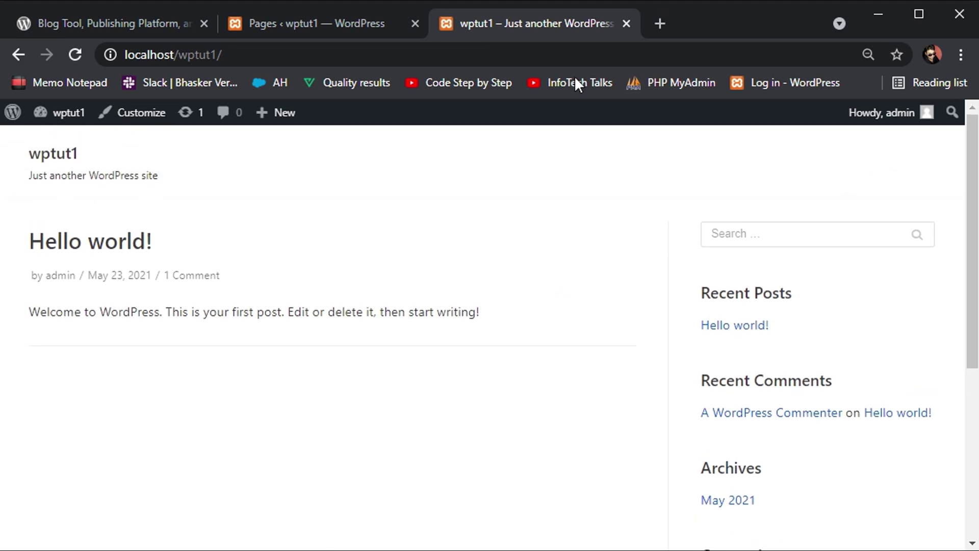
# Start a new page from the admin's pages list and go through the block editor's welcome guide to its end.
pyautogui.click(342, 17)
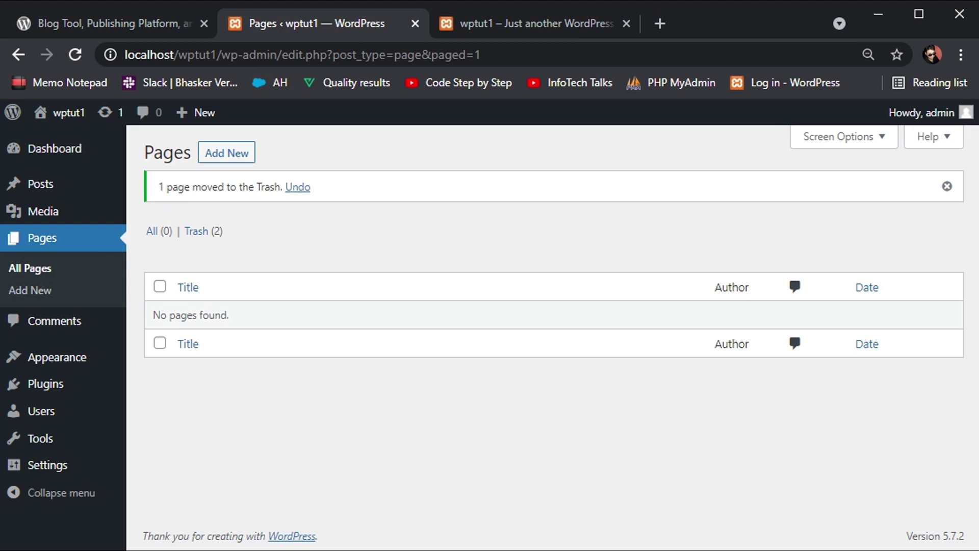
pyautogui.click(233, 165)
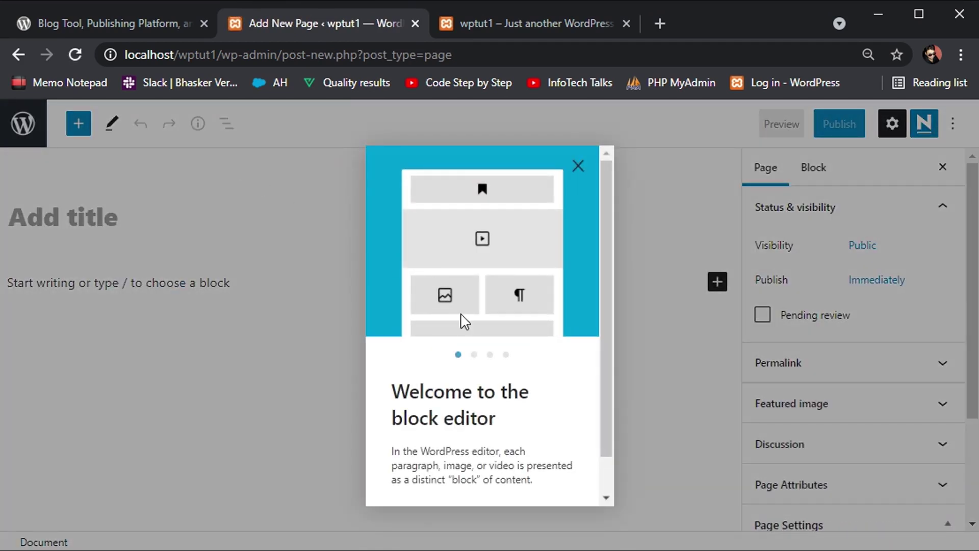
pyautogui.scroll(-1, 461, 319)
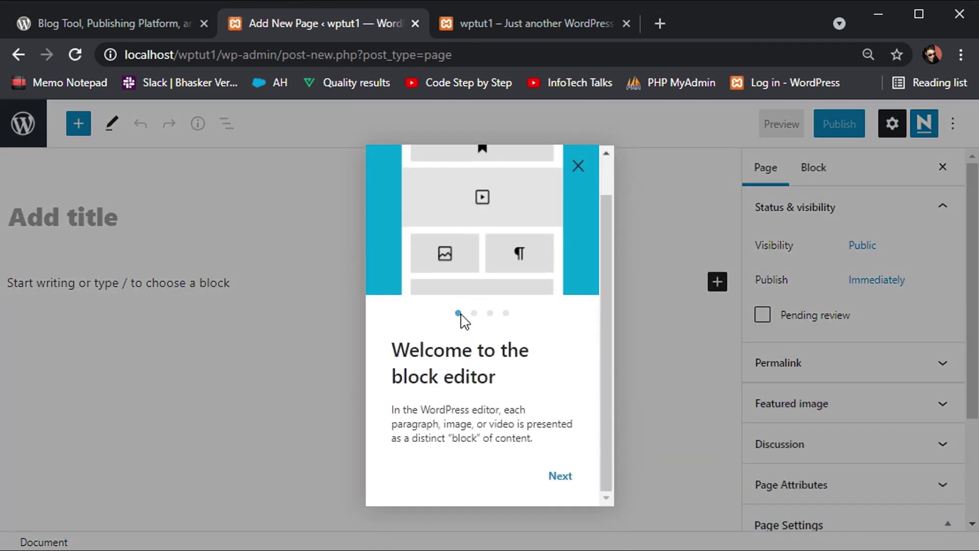
pyautogui.click(560, 475)
pyautogui.scroll(-1, 565, 479)
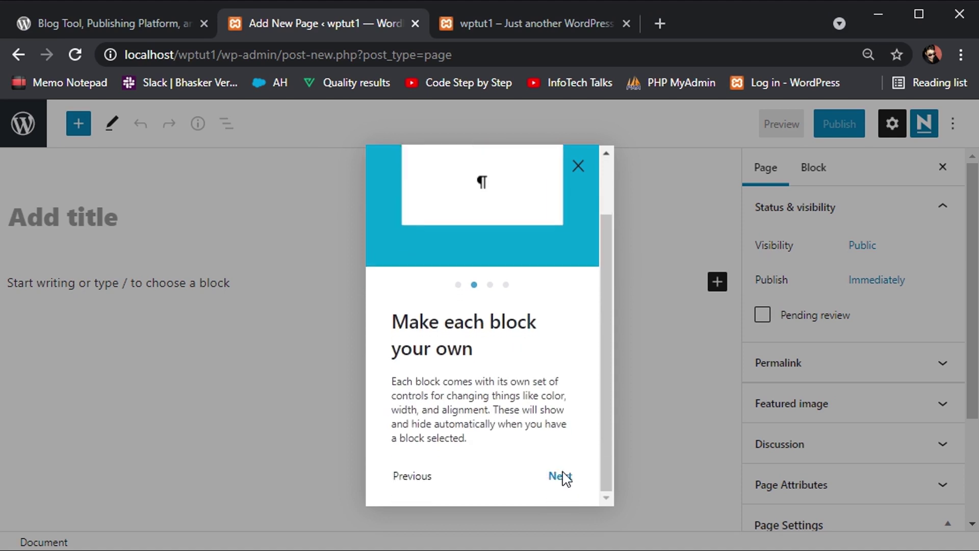
pyautogui.click(562, 476)
pyautogui.click(562, 476)
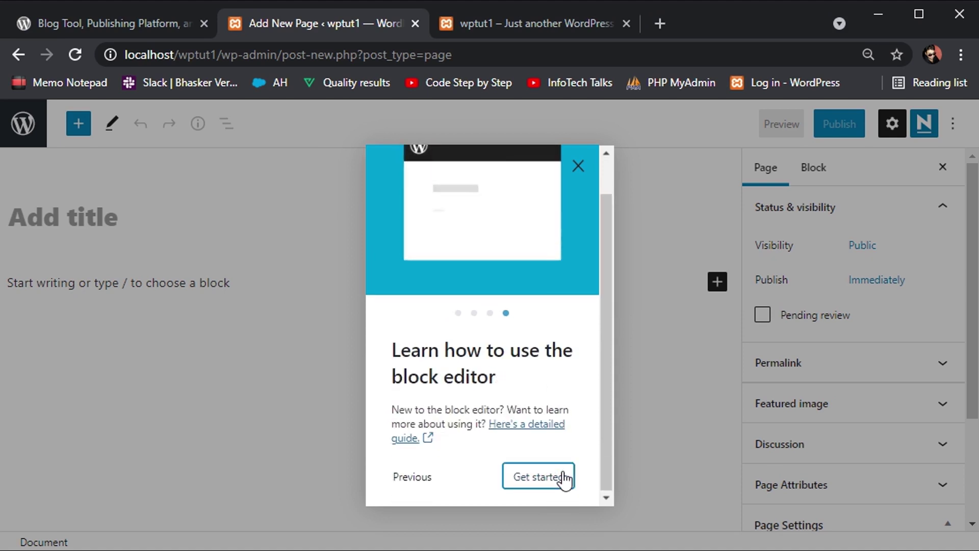
pyautogui.click(563, 476)
# Title the new page "Home", leave its body empty, and publish it.
pyautogui.click(137, 223)
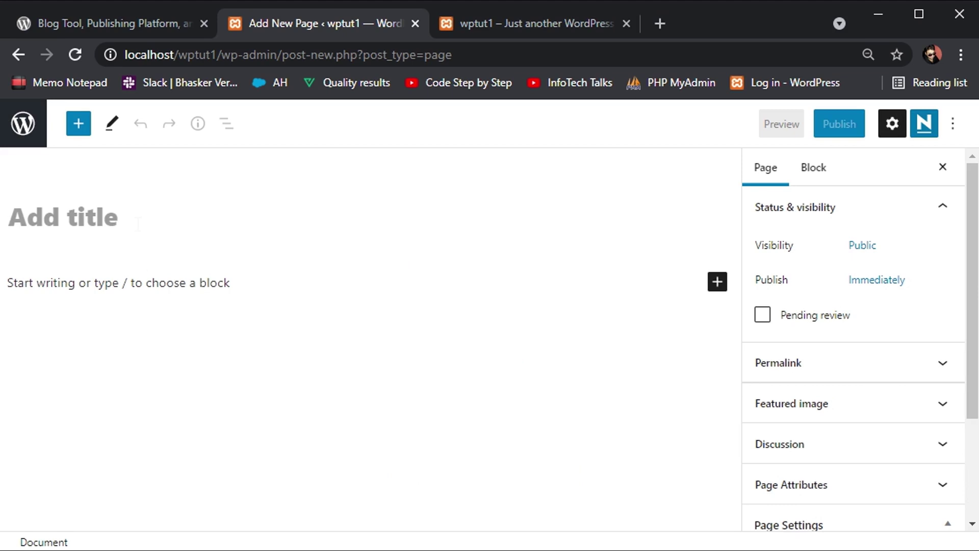
pyautogui.write('Home')
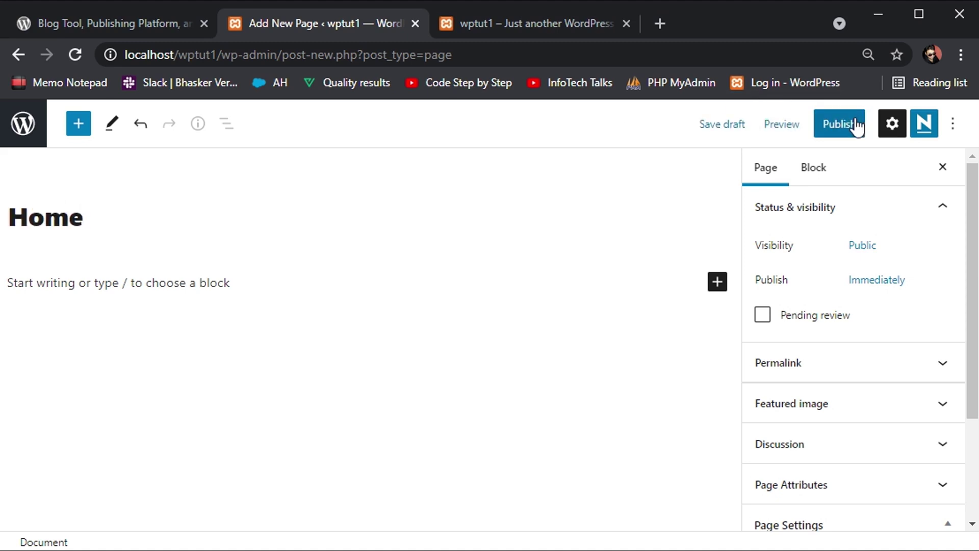
pyautogui.click(217, 282)
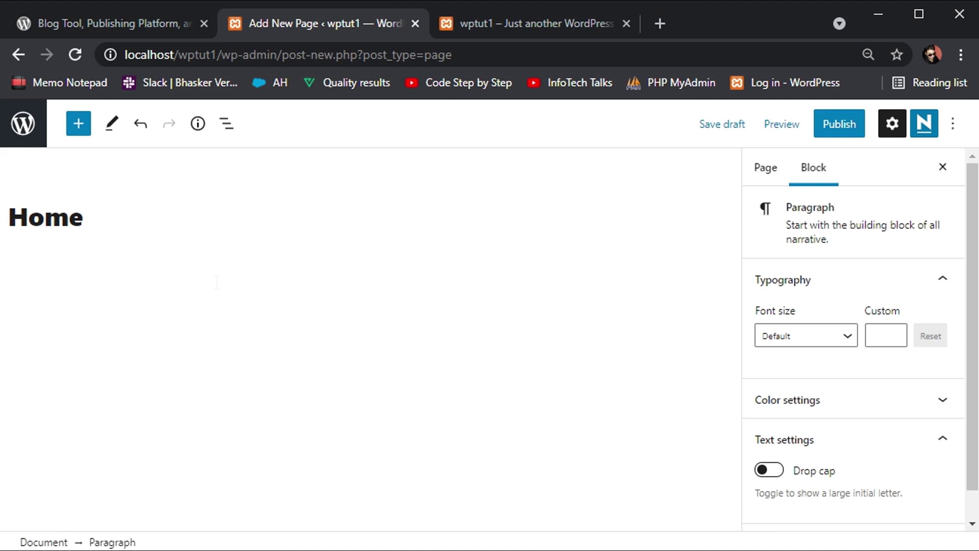
pyautogui.click(844, 125)
pyautogui.click(844, 125)
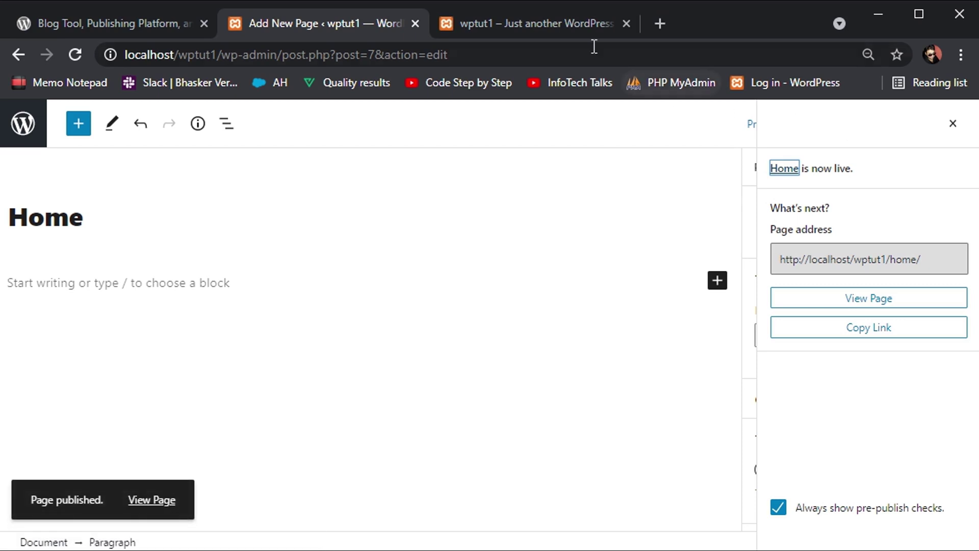
# Reload the site's front page, view the Home page from its navigation, and return to the front page.
pyautogui.click(583, 26)
pyautogui.click(514, 49)
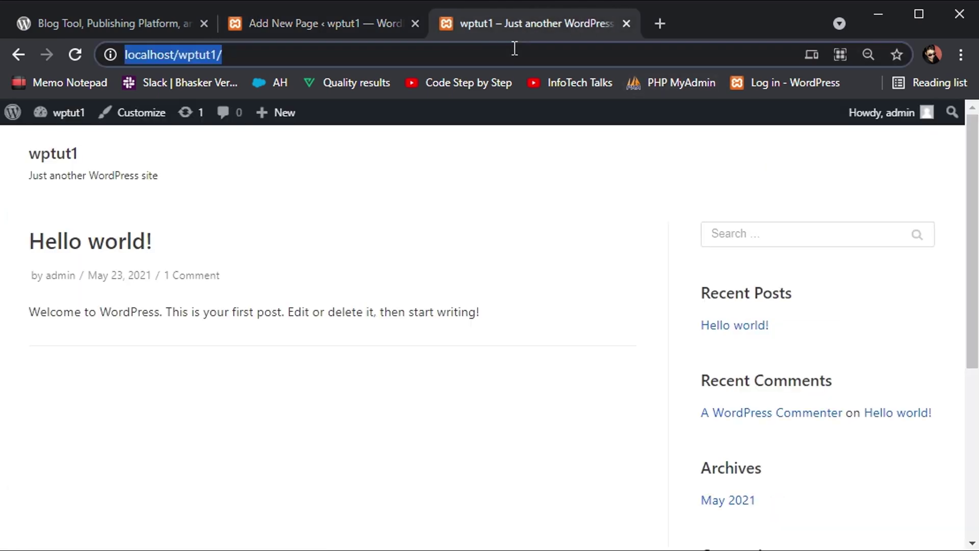
pyautogui.press('Return')
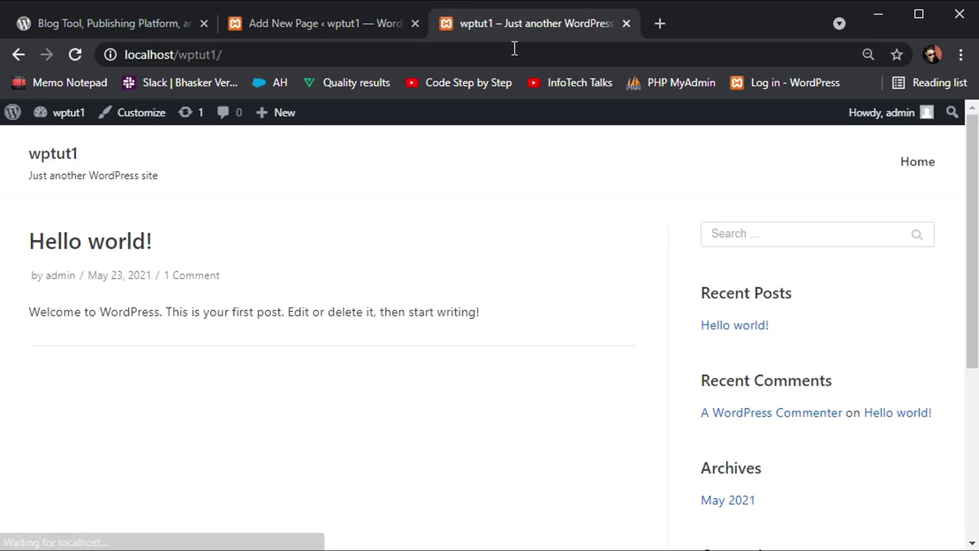
pyautogui.click(913, 168)
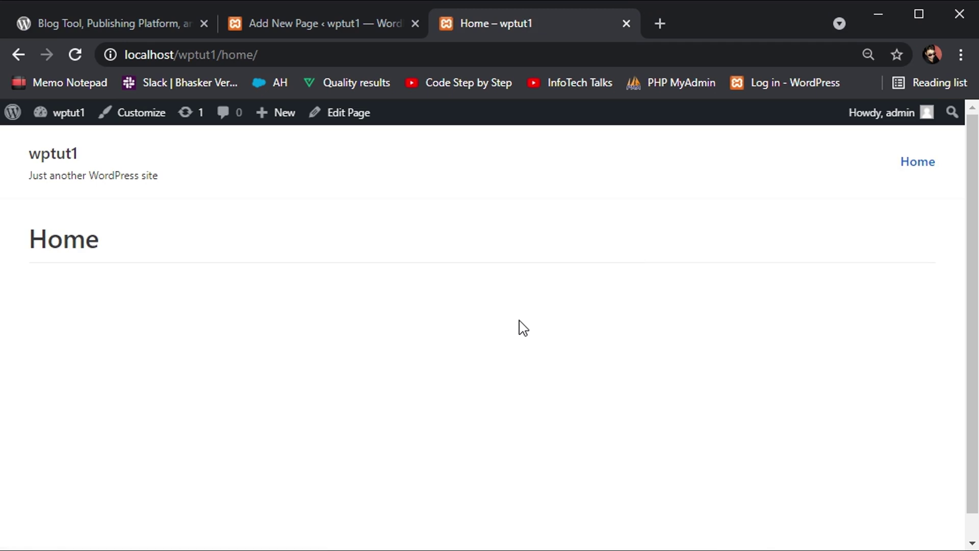
pyautogui.scroll(-1, 521, 328)
pyautogui.tripleClick(169, 223)
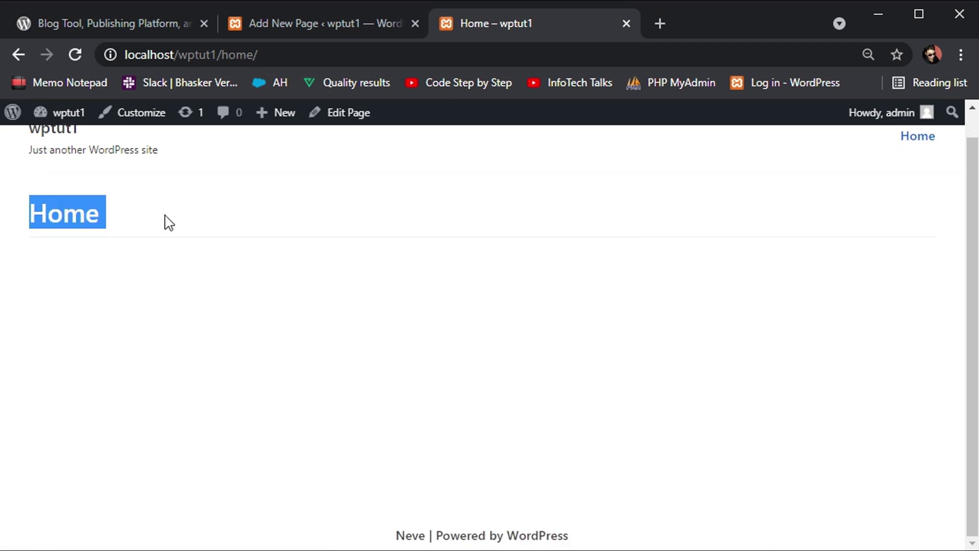
pyautogui.click(198, 283)
pyautogui.scroll(1, 198, 283)
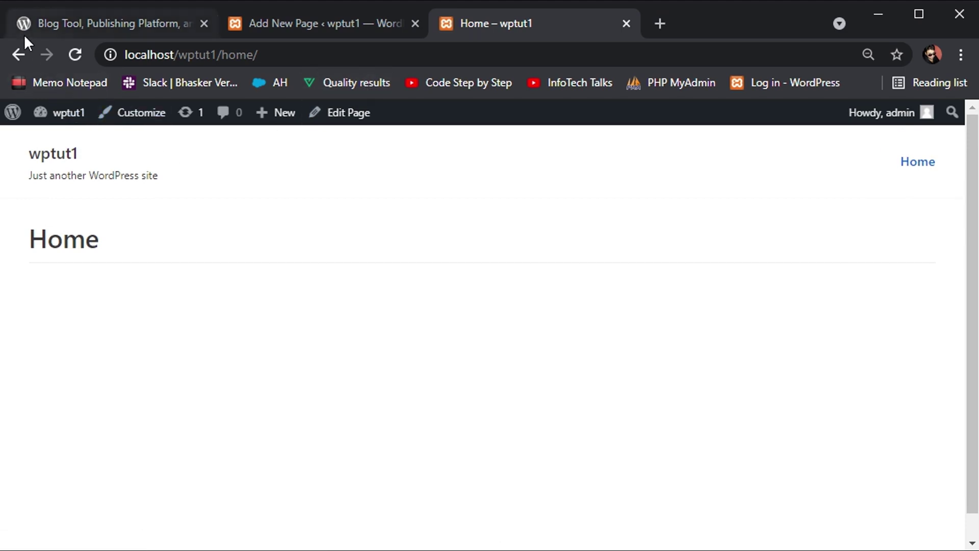
pyautogui.click(20, 53)
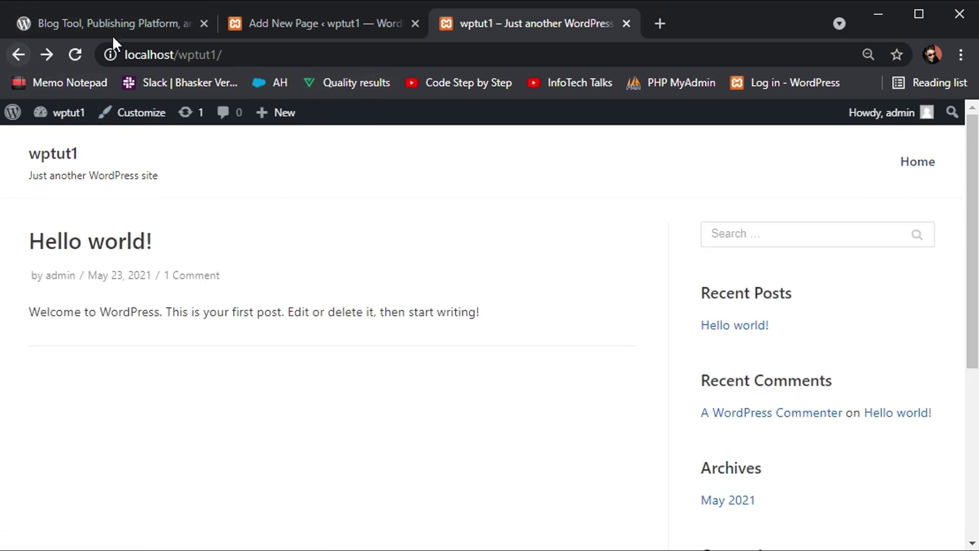
# Return to the admin's pages list and create and publish another page titled "About Us".
pyautogui.click(268, 28)
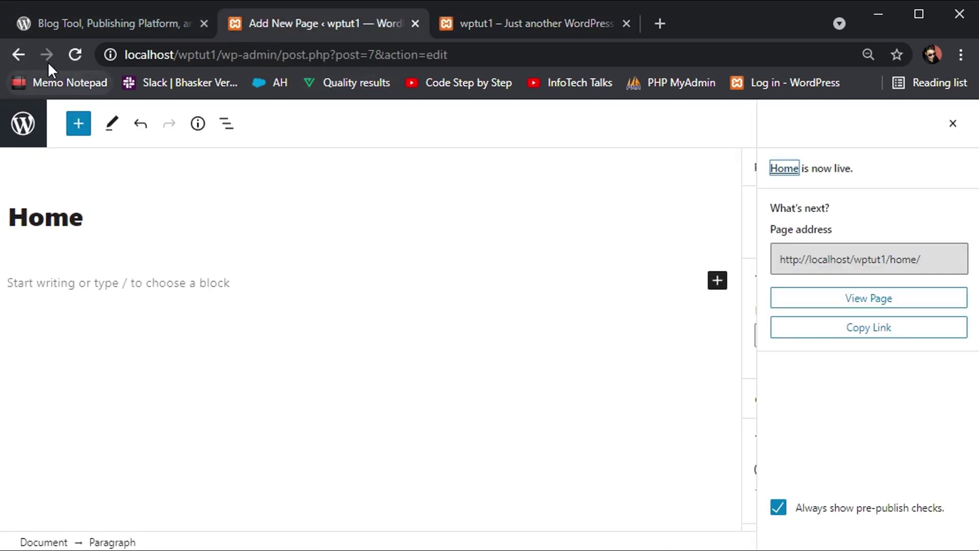
pyautogui.click(18, 58)
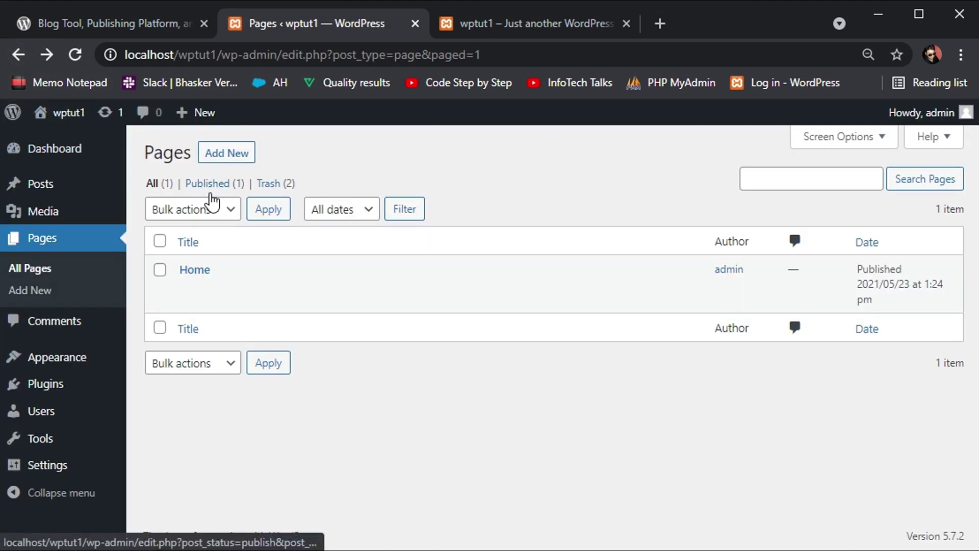
pyautogui.click(235, 155)
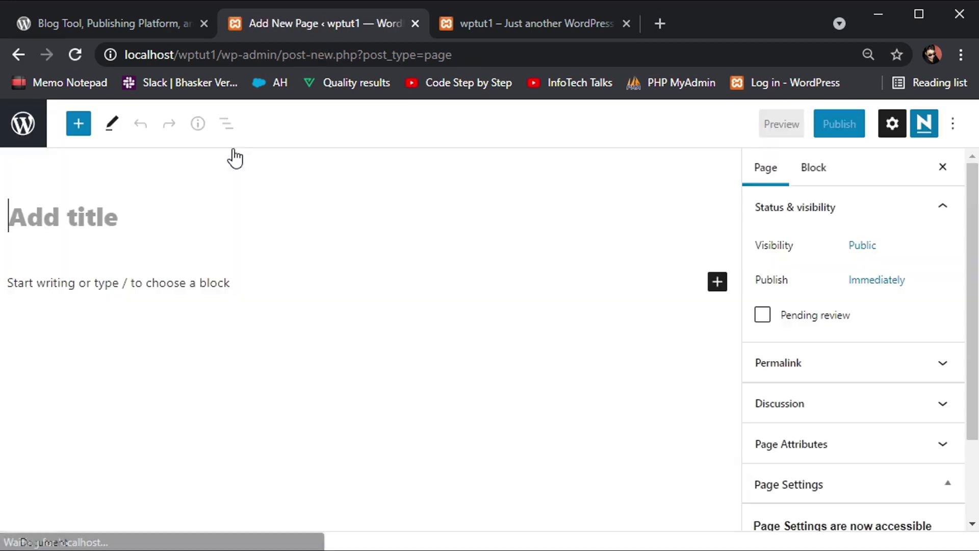
pyautogui.write('Abot')
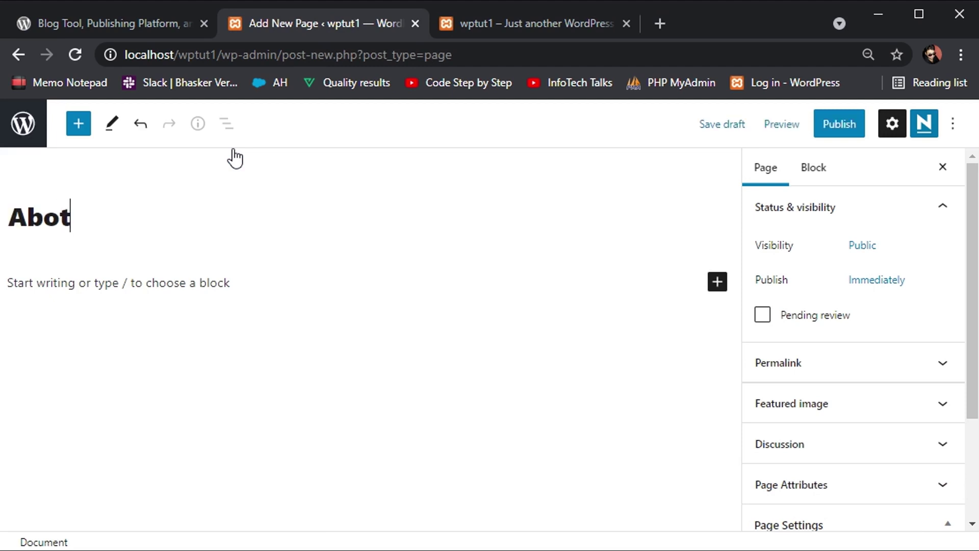
pyautogui.press('BackSpace')
pyautogui.write('ut Us')
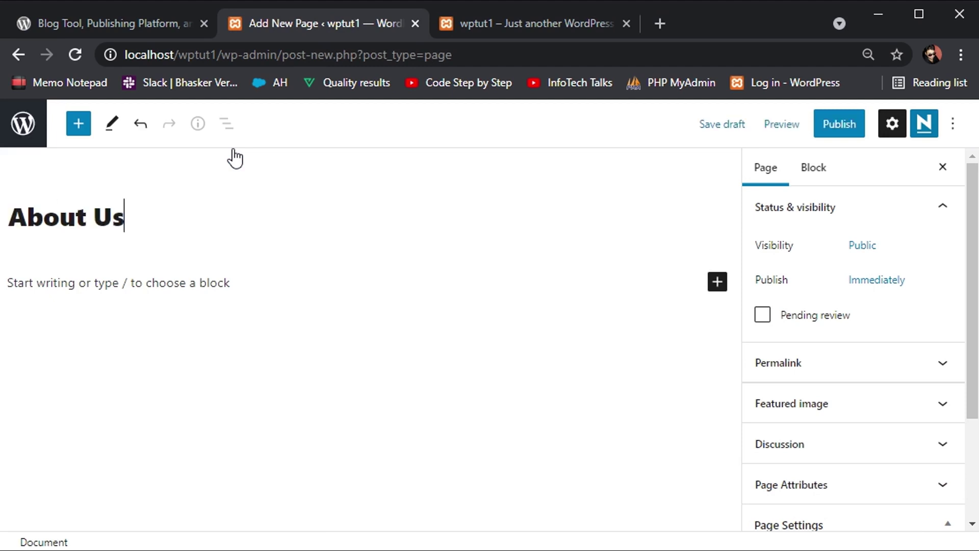
pyautogui.click(825, 128)
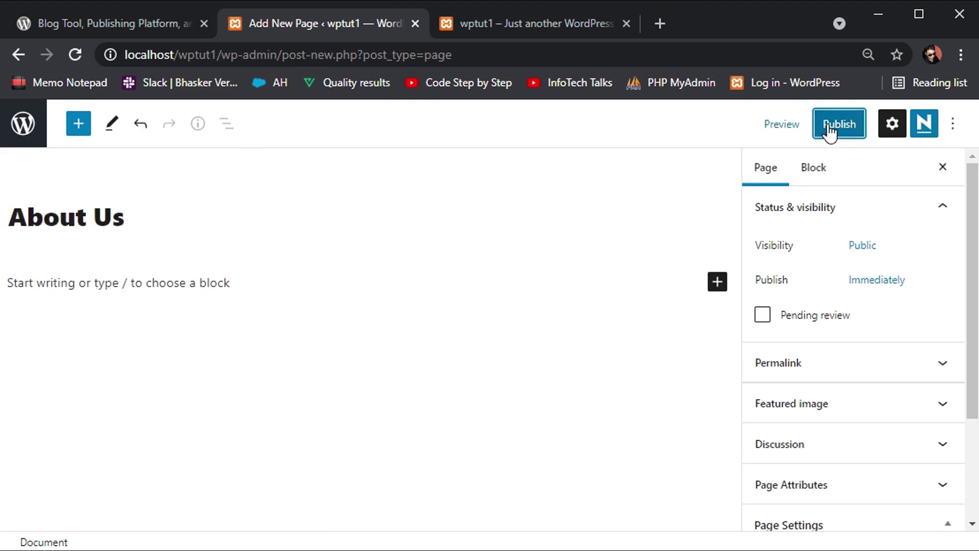
pyautogui.click(827, 123)
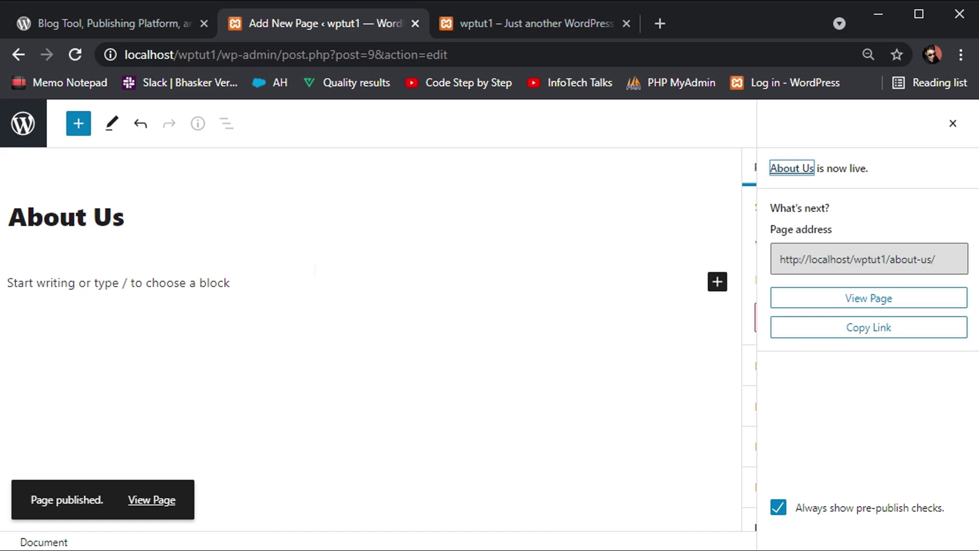
# Leave the page editor and reload the site's front page to check its navigation for the About Us page.
pyautogui.click(20, 47)
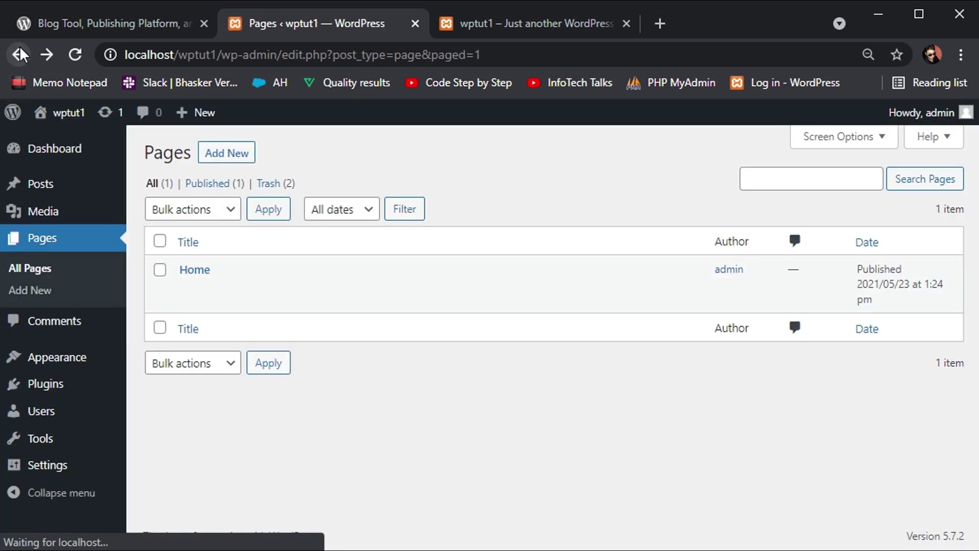
pyautogui.click(475, 23)
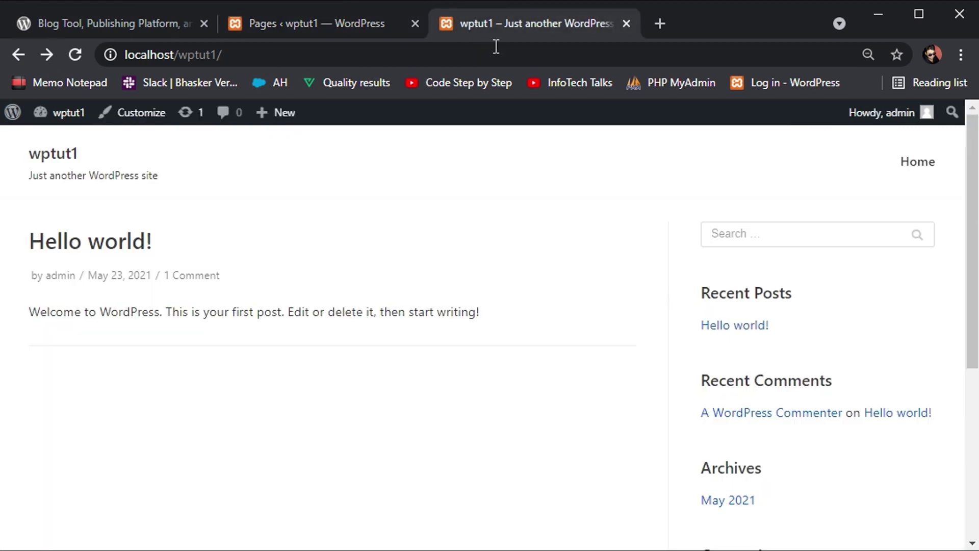
pyautogui.press('F5')
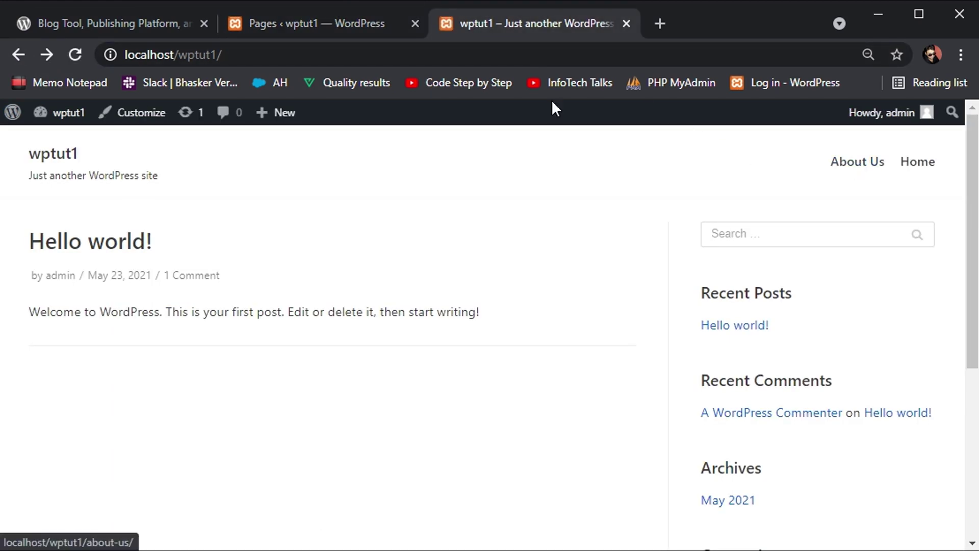
# Reload the admin's pages list to check it for the About Us page.
pyautogui.click(337, 26)
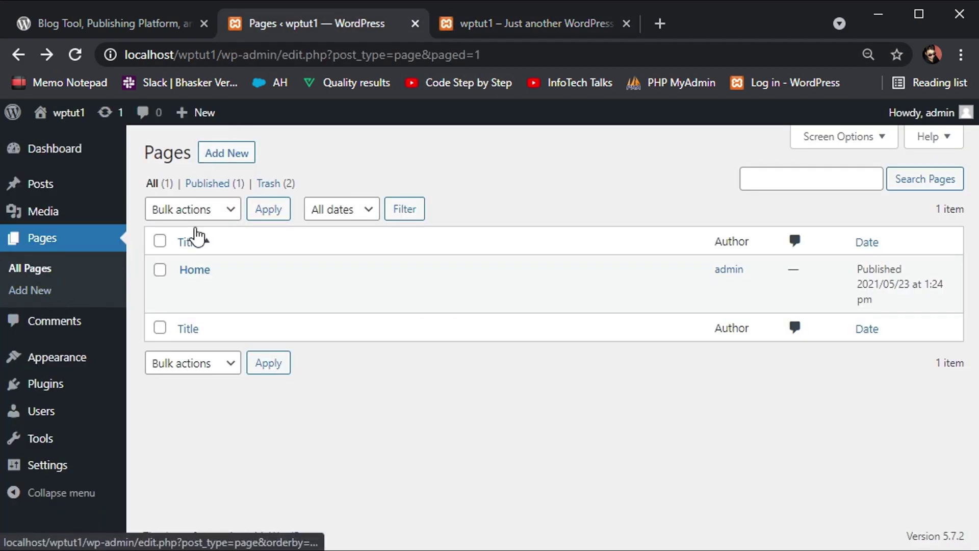
pyautogui.click(231, 56)
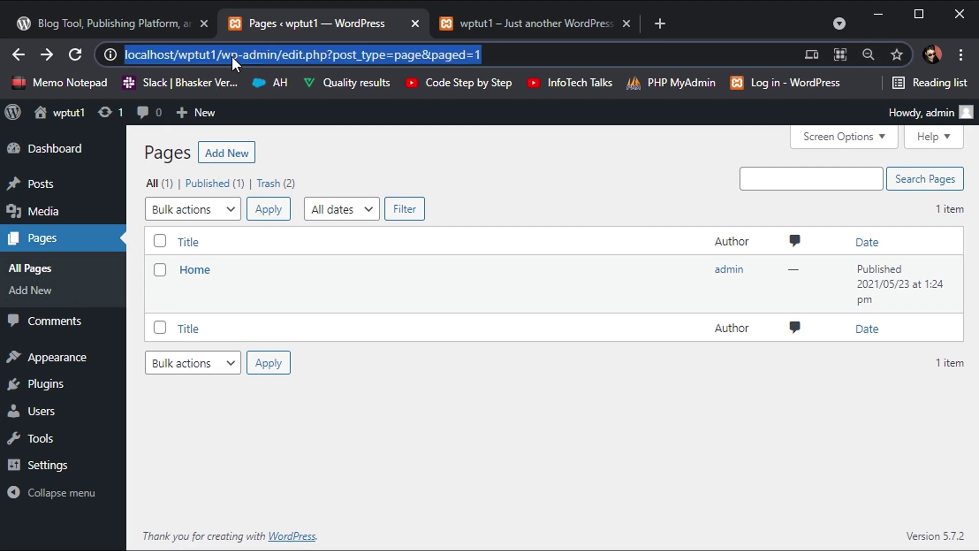
pyautogui.press('Return')
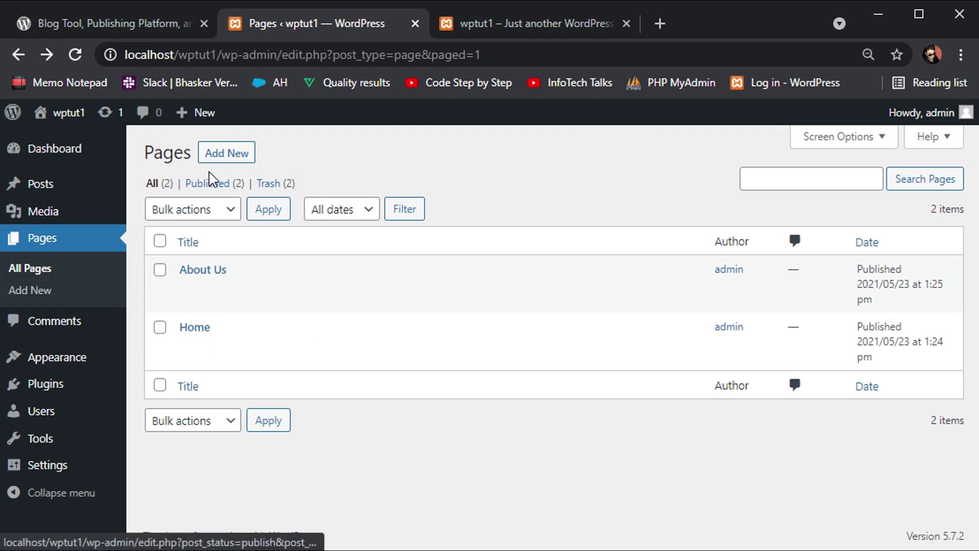
# Create and publish a new page titled "Contact Us" with an empty body.
pyautogui.click(233, 157)
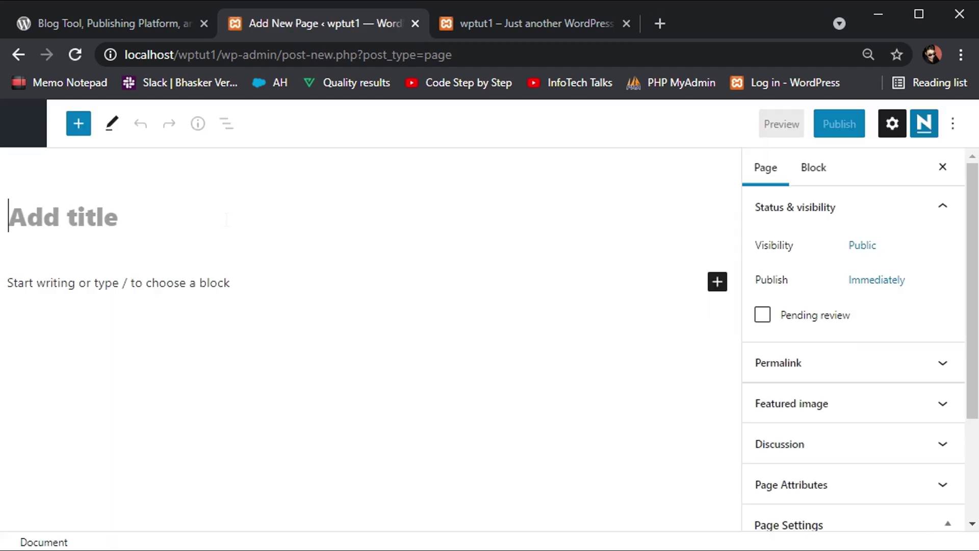
pyautogui.write('Contact Us')
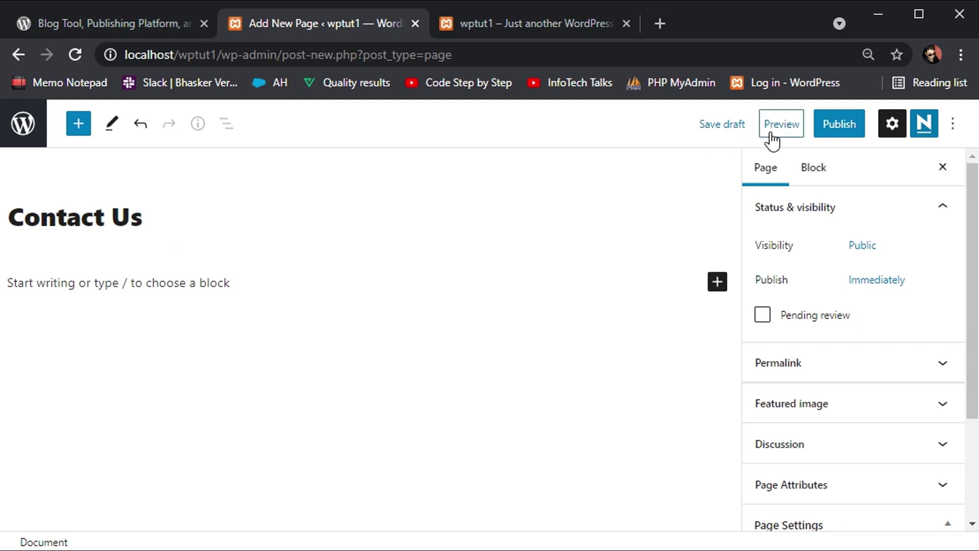
pyautogui.click(833, 132)
pyautogui.click(837, 131)
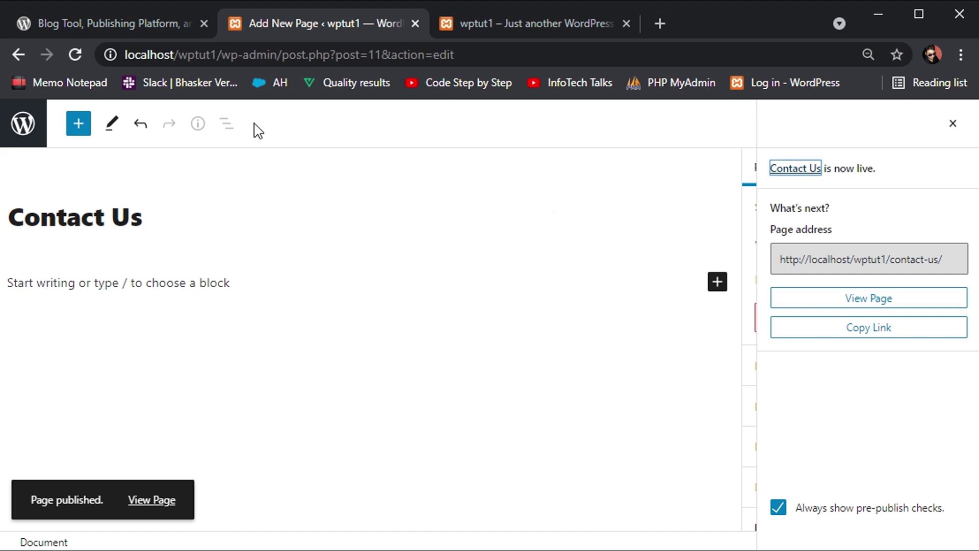
# Reload the site's front page to check its navigation for the Contact Us page.
pyautogui.click(478, 25)
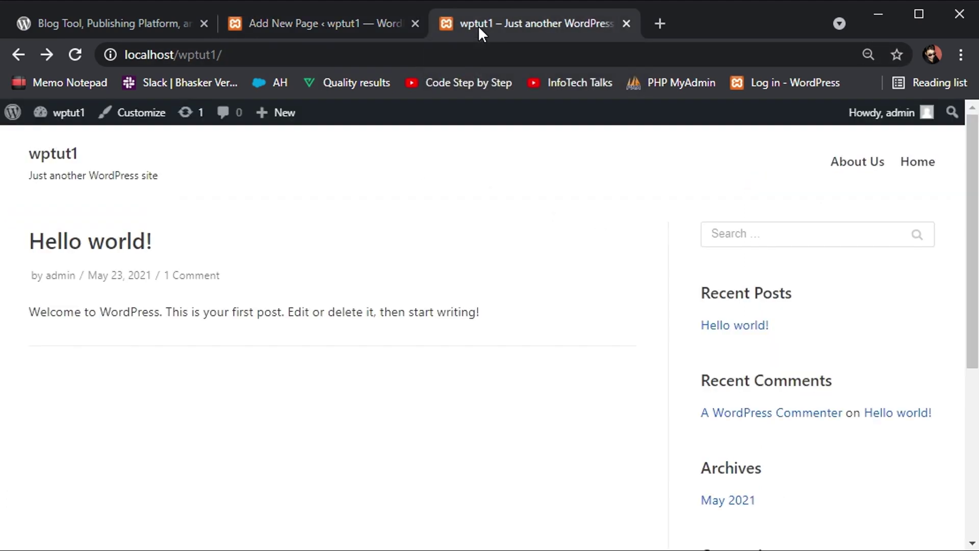
pyautogui.click(477, 50)
pyautogui.press('Return')
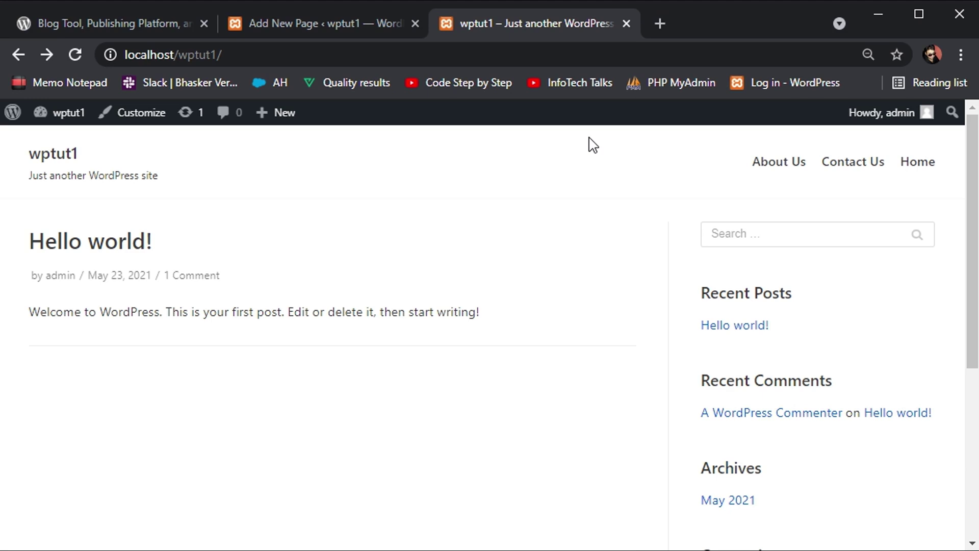
# Go back to the admin's pages list and reload it to review all the published pages.
pyautogui.click(356, 25)
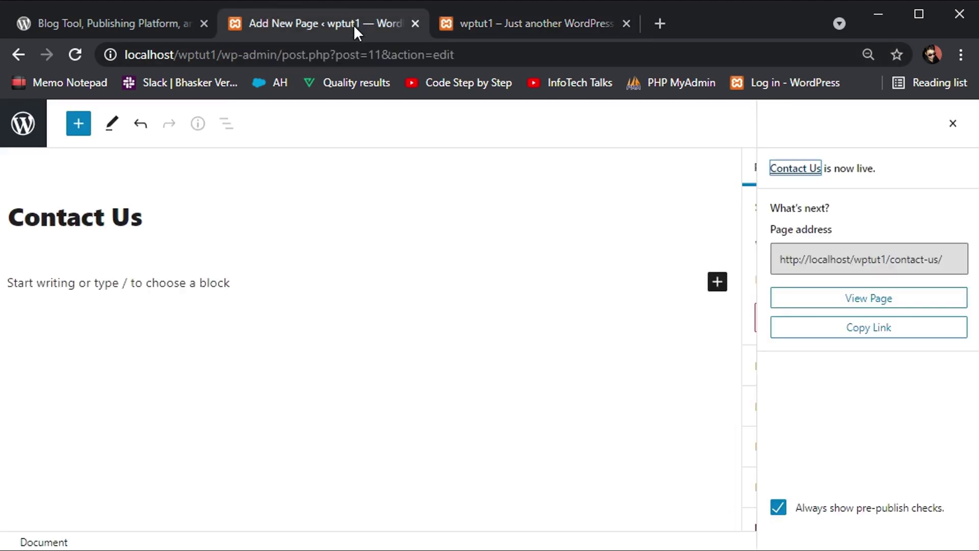
pyautogui.click(19, 54)
pyautogui.click(198, 55)
pyautogui.press('Return')
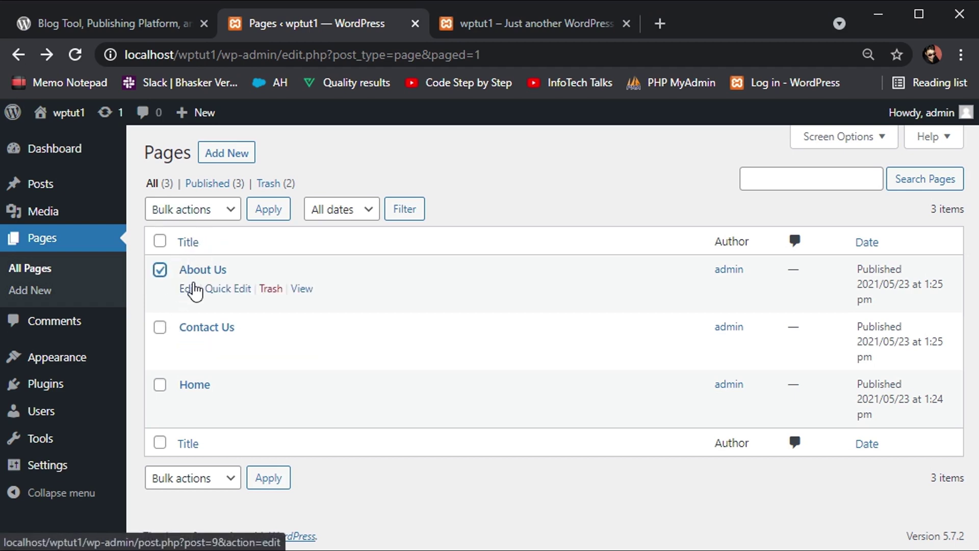
# Open the About Us page in the editor to view it, and return to the pages list.
pyautogui.click(188, 289)
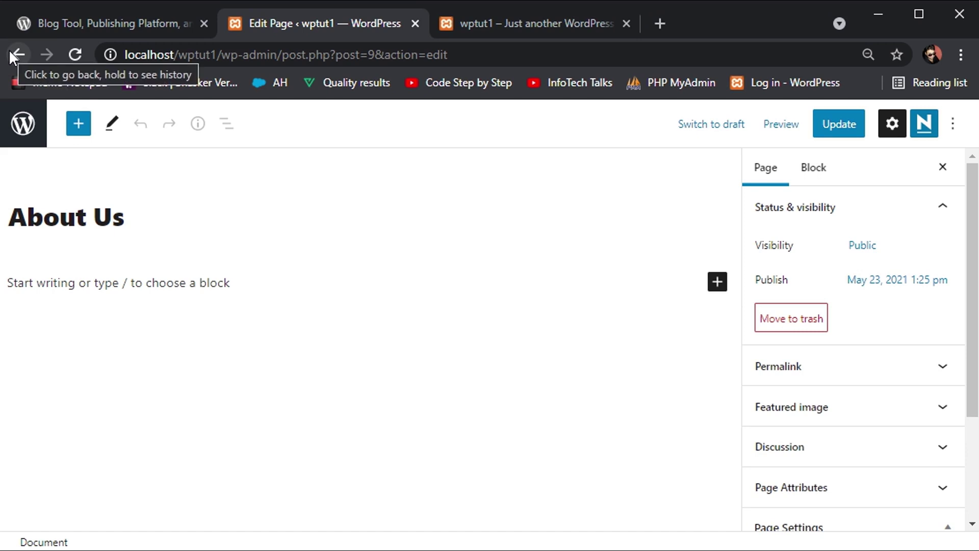
pyautogui.click(18, 55)
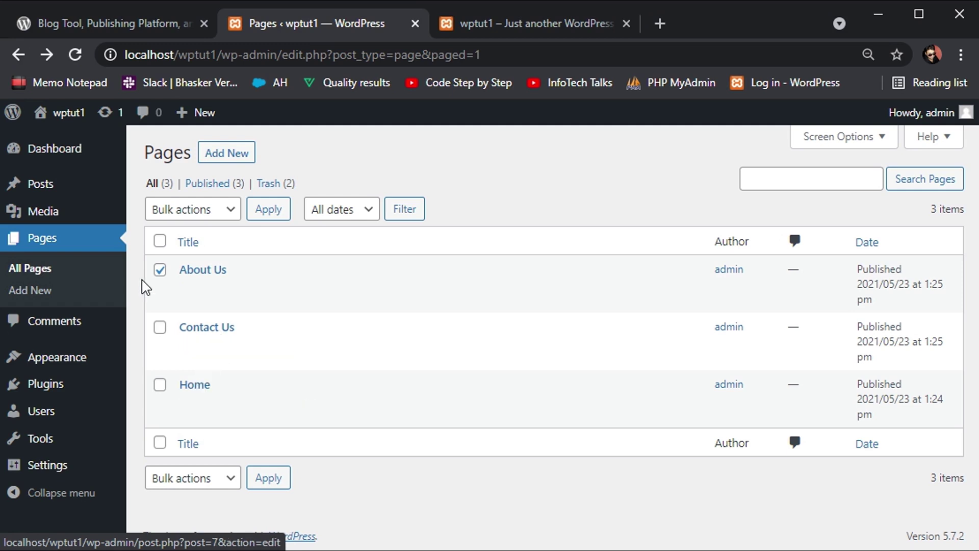
# Deselect the About Us page and move the Contact Us page to the trash.
pyautogui.click(160, 269)
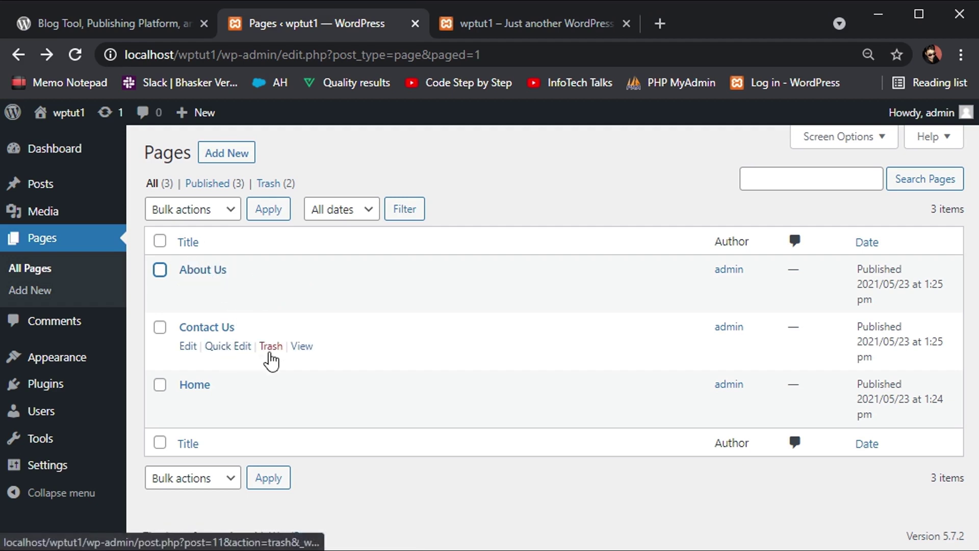
pyautogui.click(269, 352)
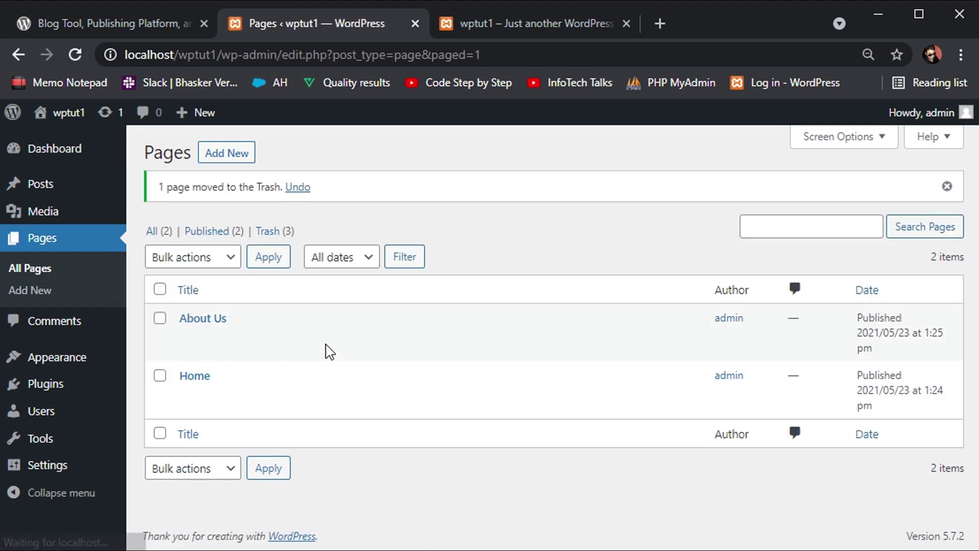
# Reload the site's front page to check its navigation after trashing the Contact Us page.
pyautogui.click(525, 24)
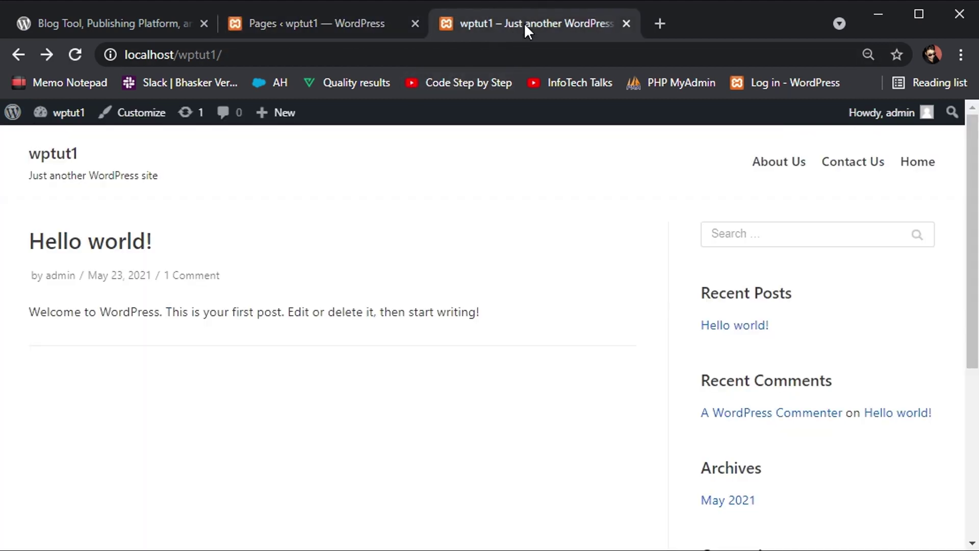
pyautogui.click(544, 46)
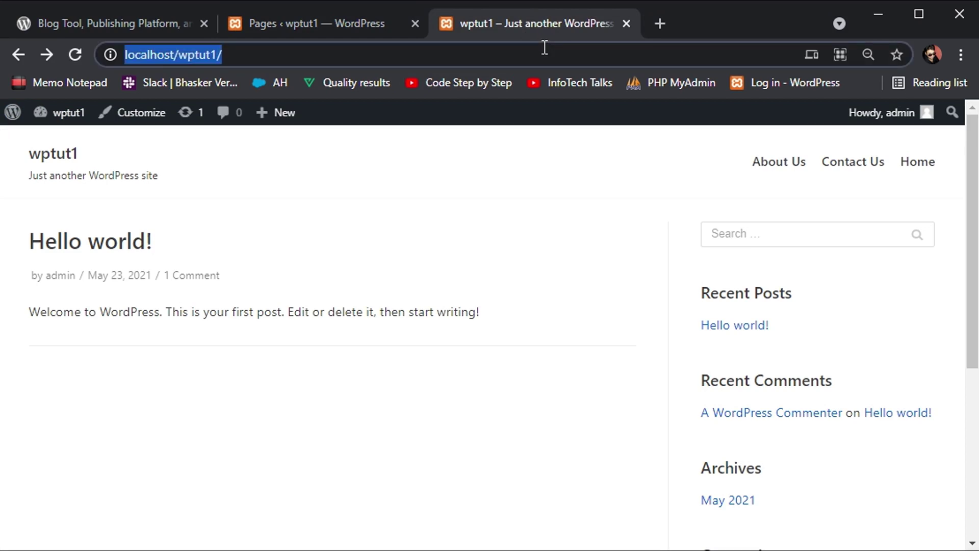
pyautogui.press('Return')
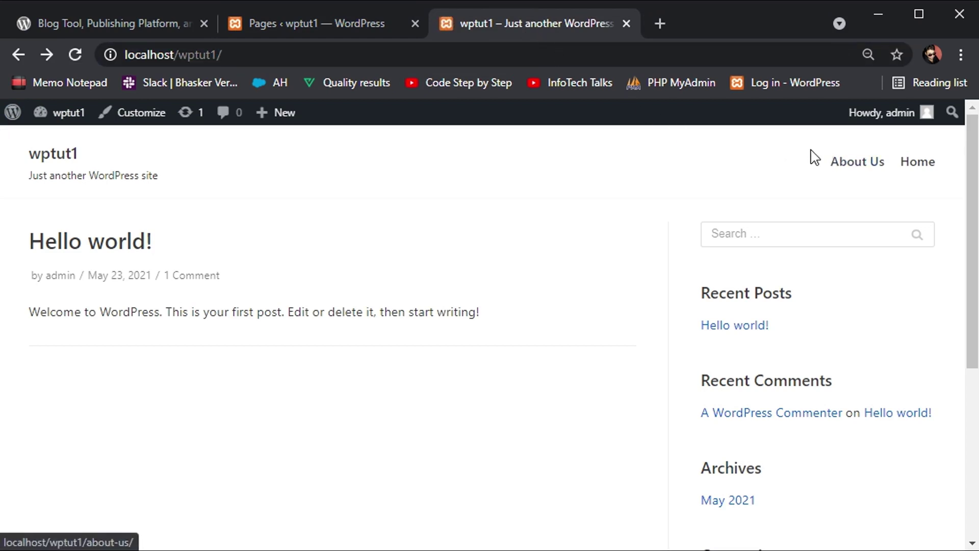
# Return to the admin's pages list and move the About Us and Home pages to the trash with one bulk action.
pyautogui.click(301, 22)
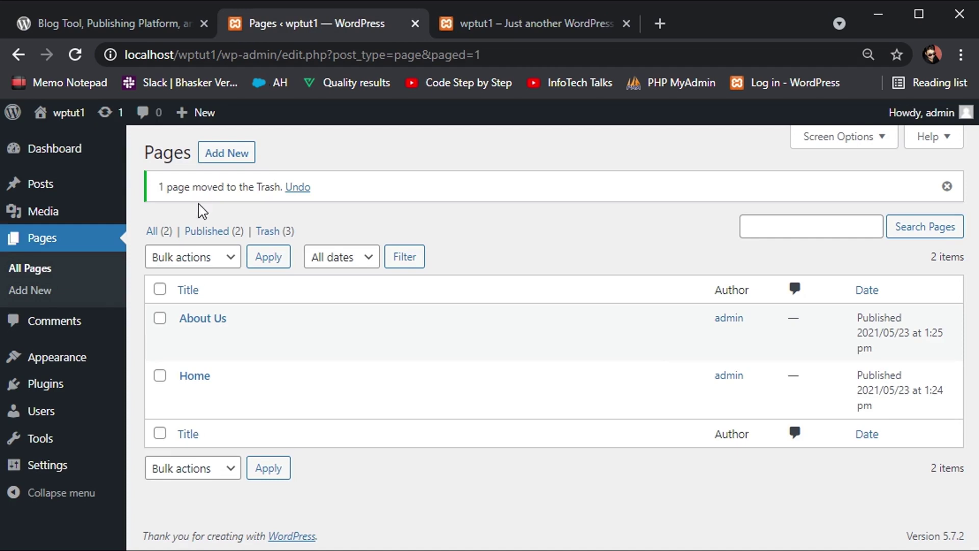
pyautogui.click(160, 290)
pyautogui.click(215, 261)
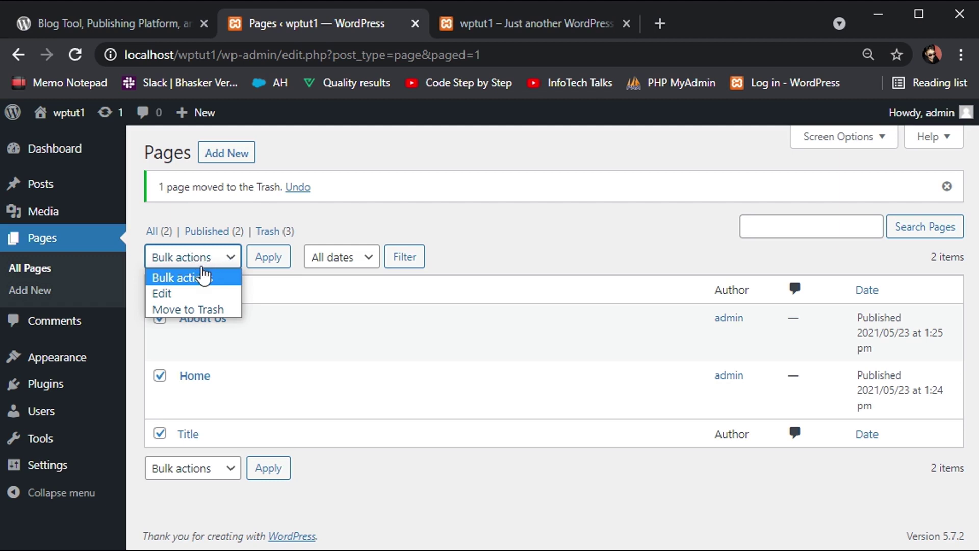
pyautogui.click(184, 309)
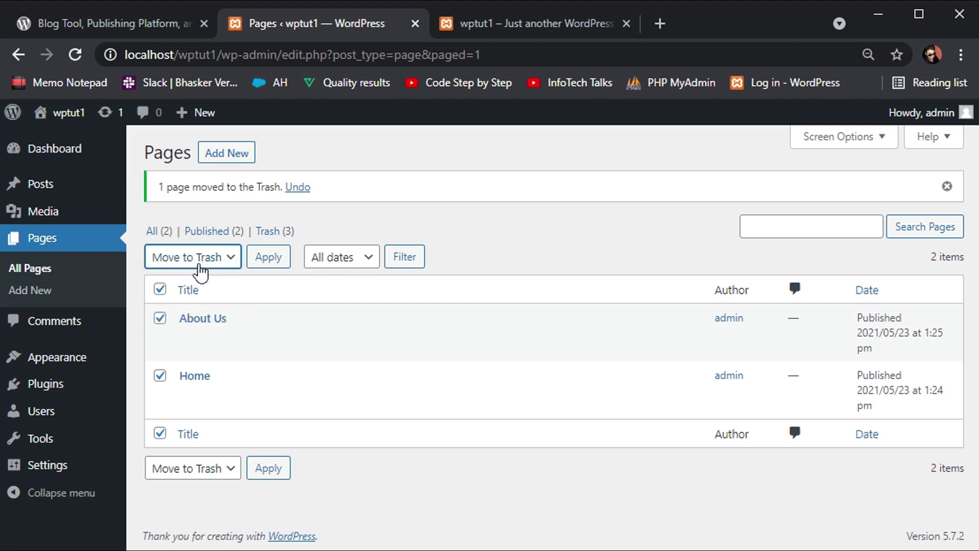
pyautogui.click(275, 258)
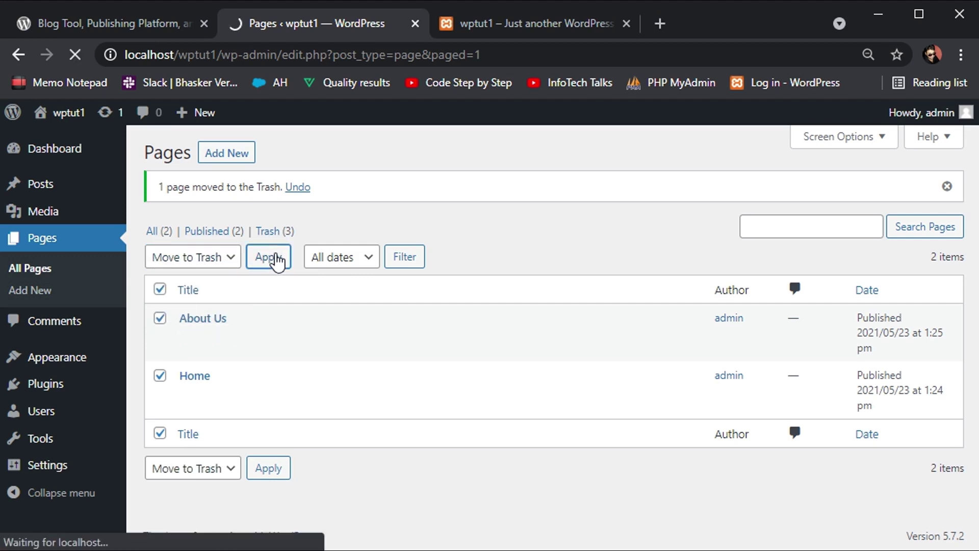
pyautogui.click(339, 263)
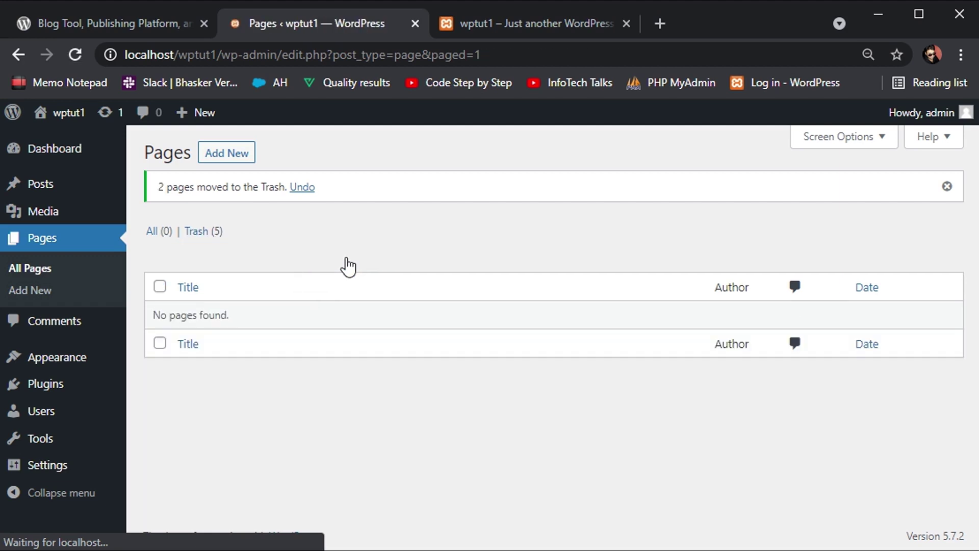
# Reload the site's front page to check its navigation after trashing the About Us and Home pages.
pyautogui.click(450, 21)
pyautogui.click(427, 48)
pyautogui.press('Return')
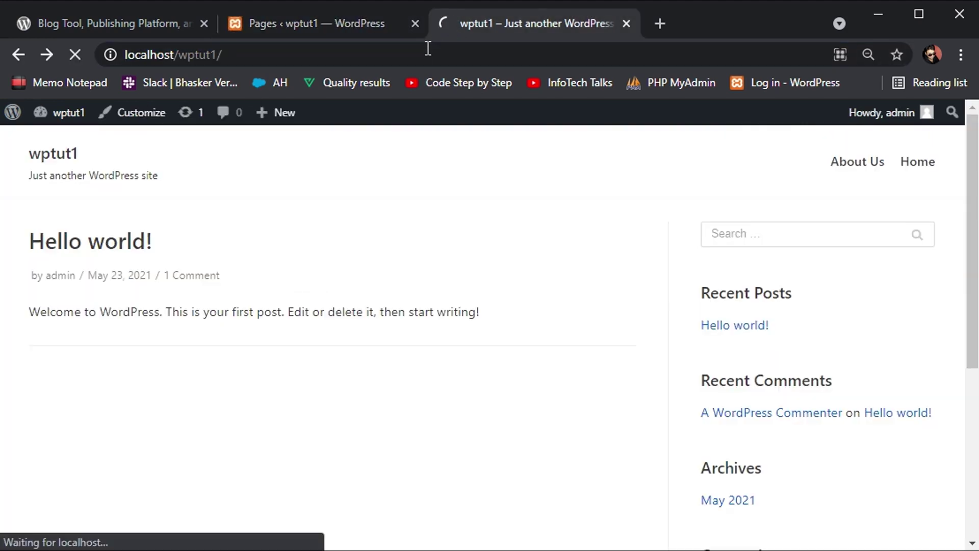